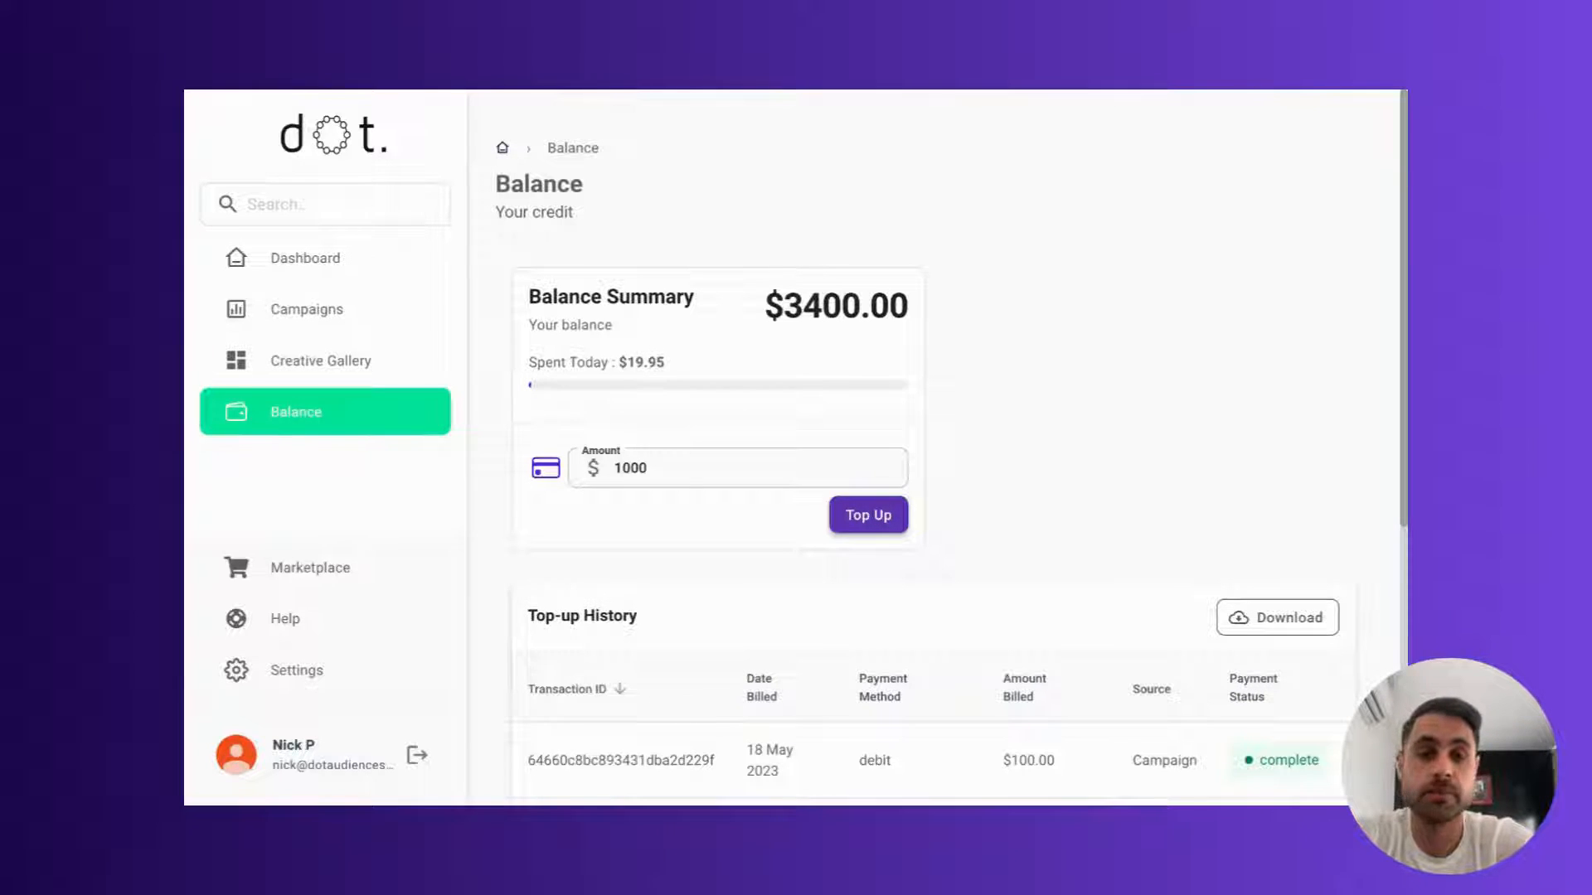
# Step: Go to the dashboard and start a new blank campaign
pyautogui.moveTo(906, 314); pyautogui.dragTo(766, 317)
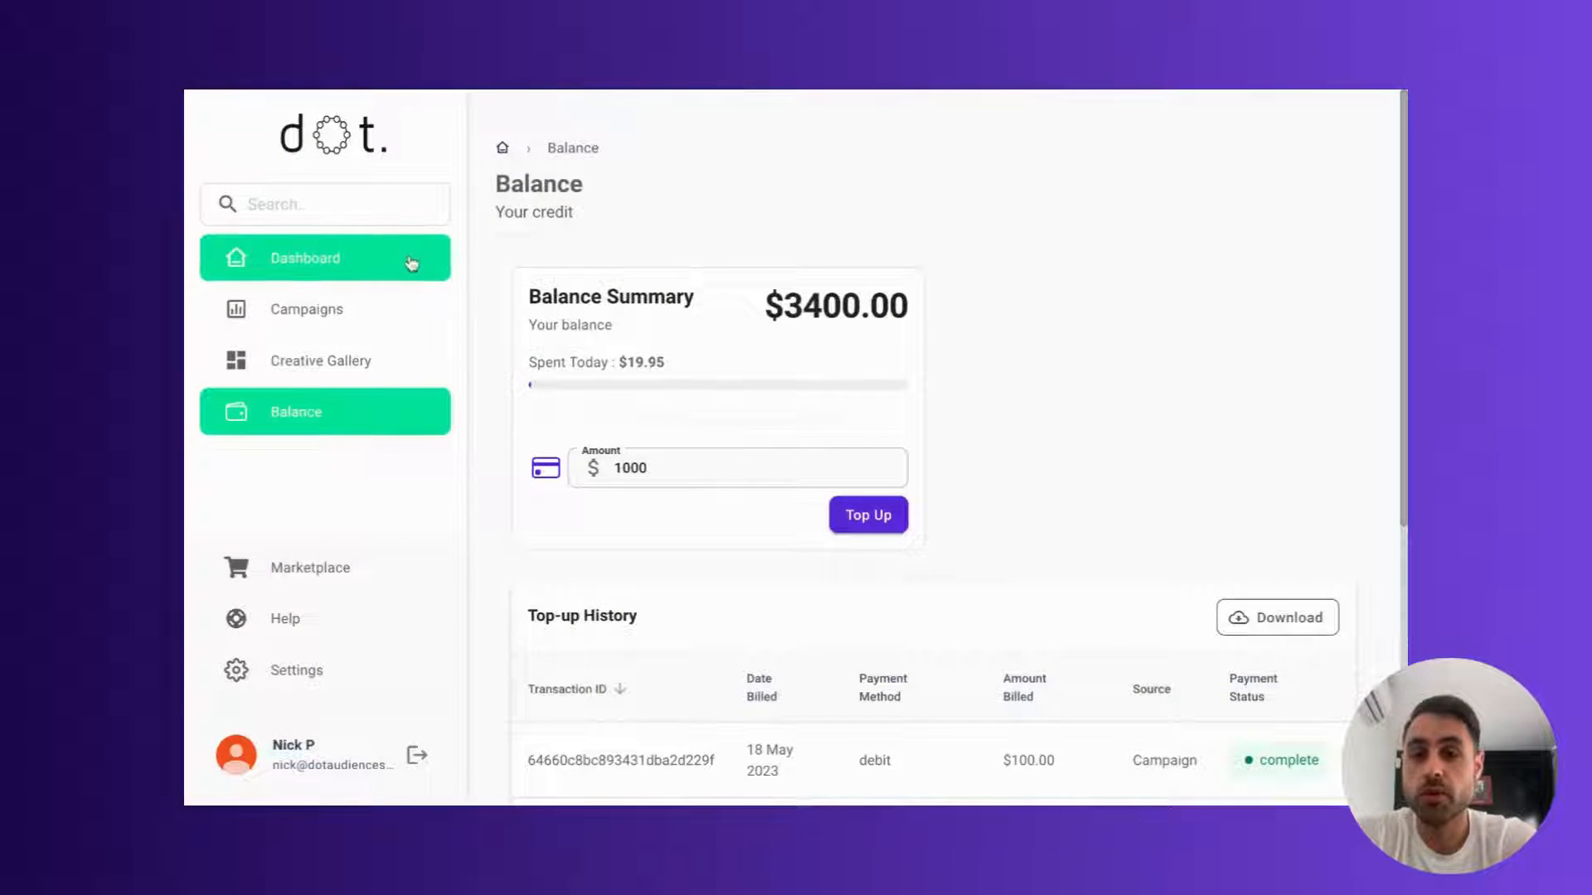
pyautogui.click(410, 262)
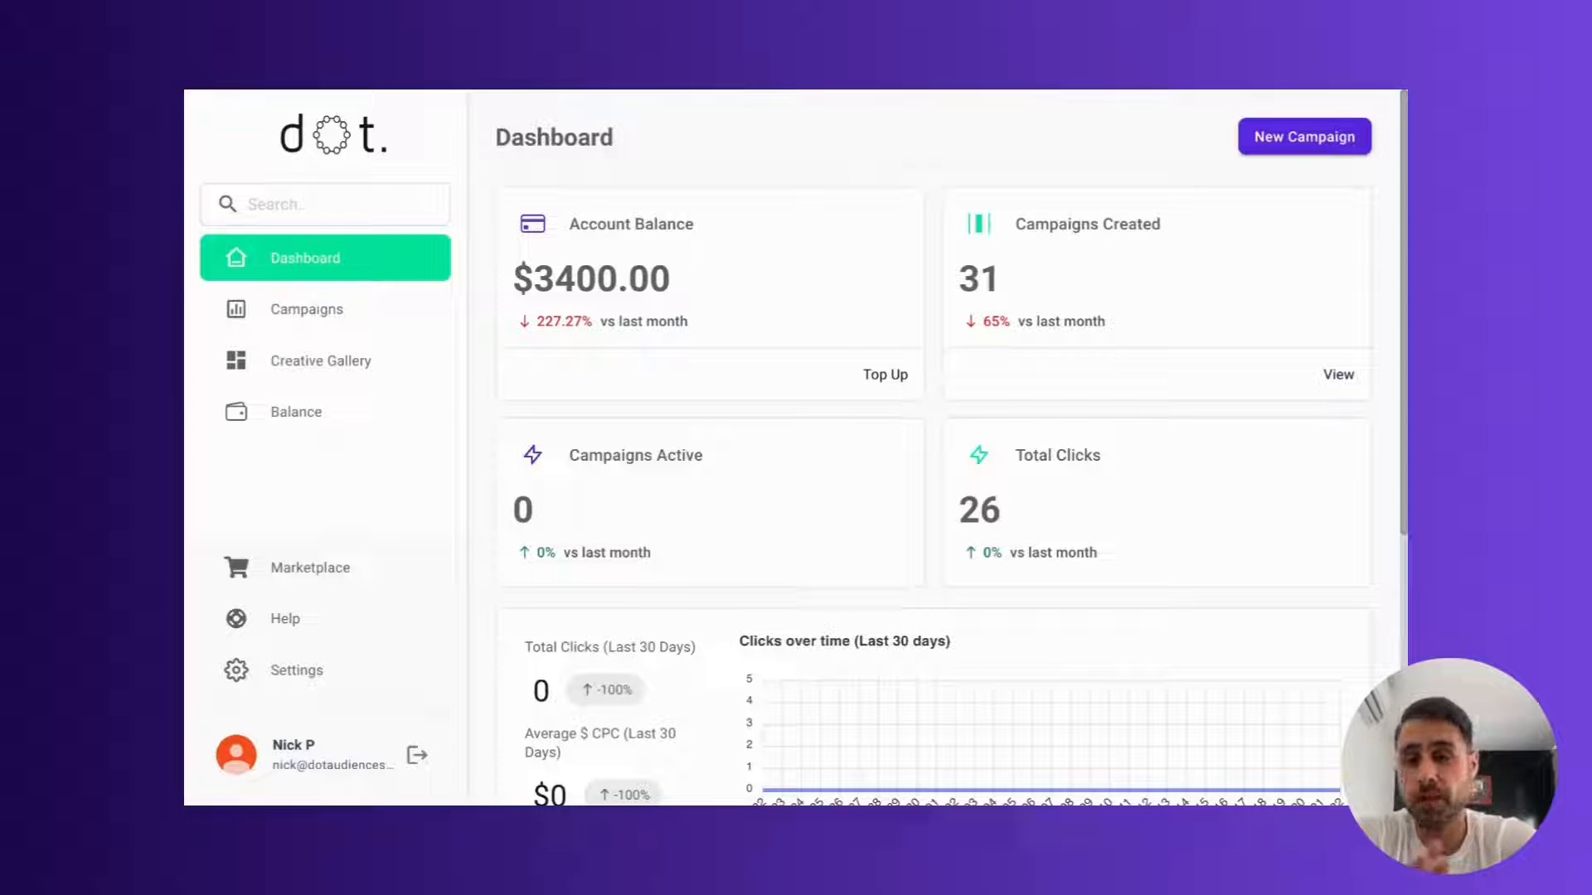
pyautogui.click(1318, 147)
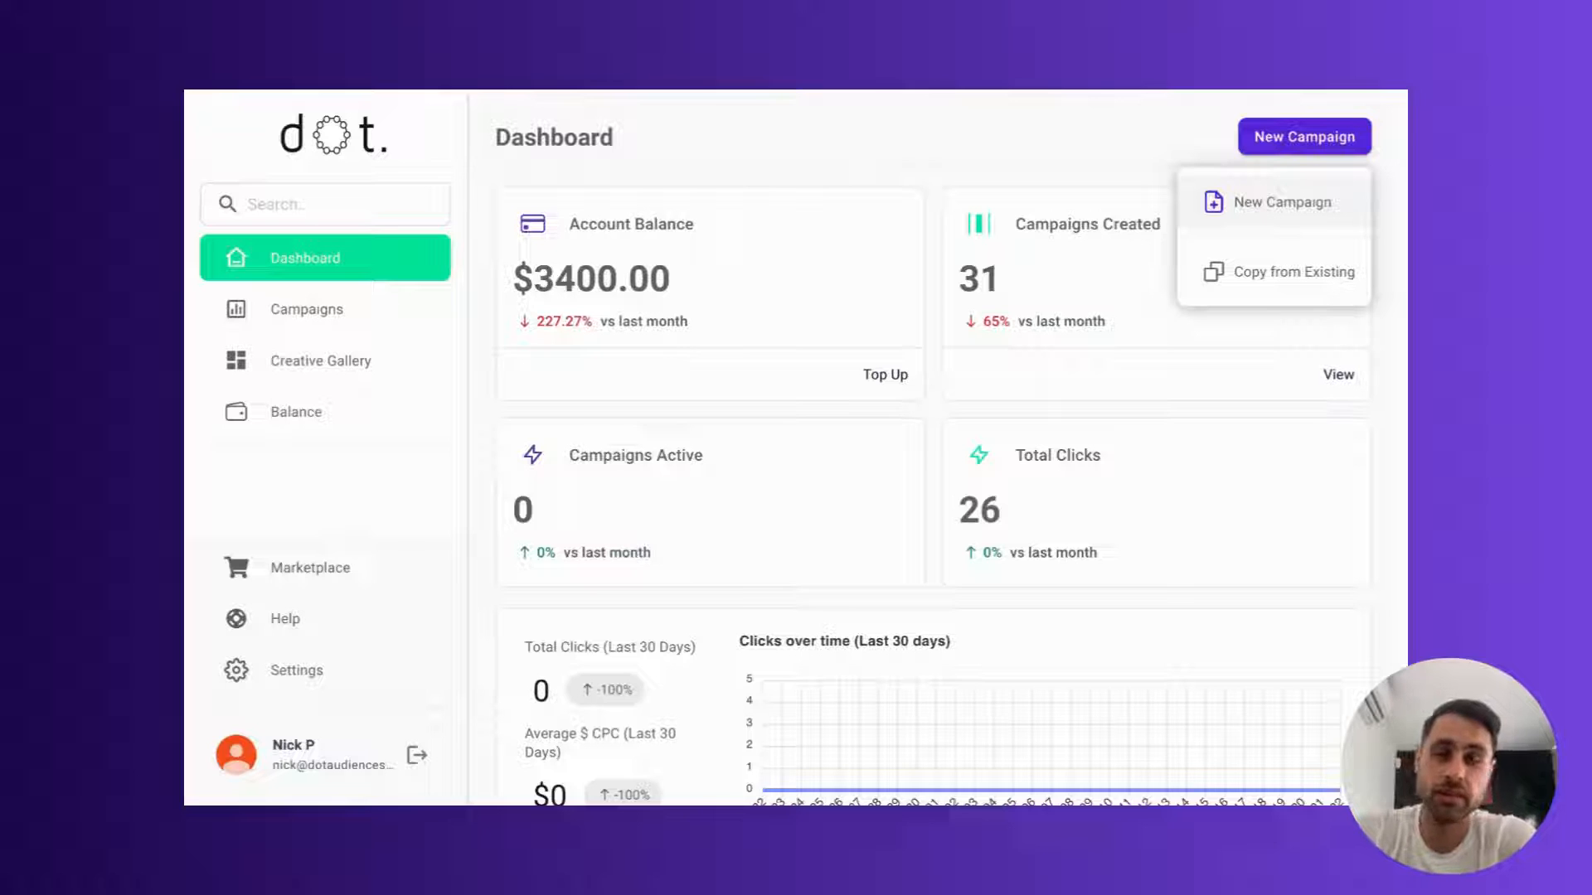
pyautogui.click(1282, 202)
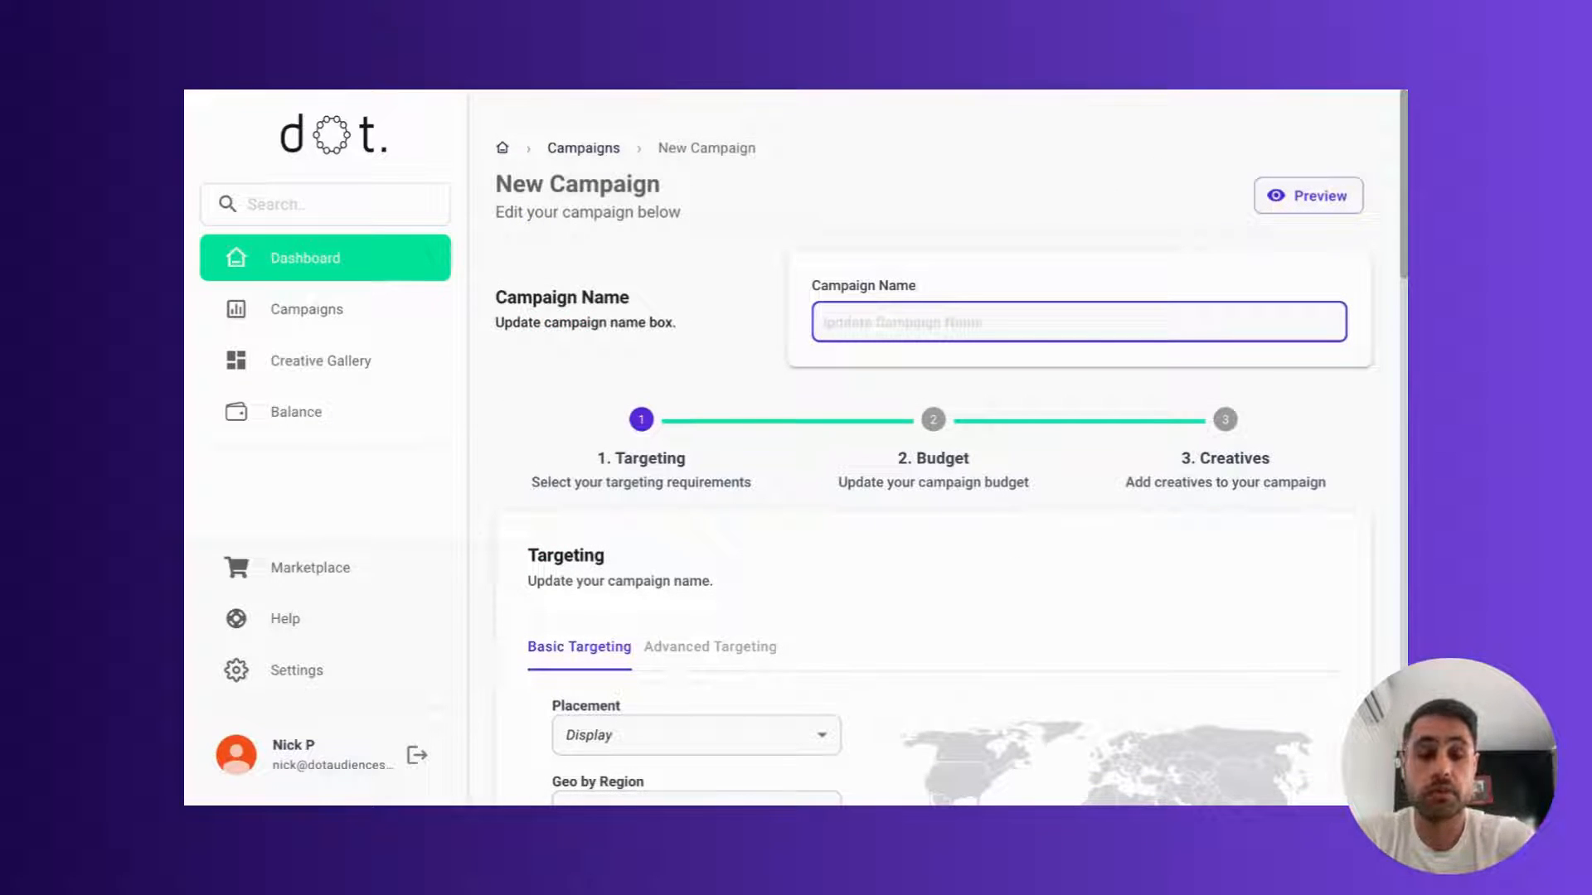
# Step: Name the campaign "NFT Campaign"
pyautogui.write('NFT Camap')
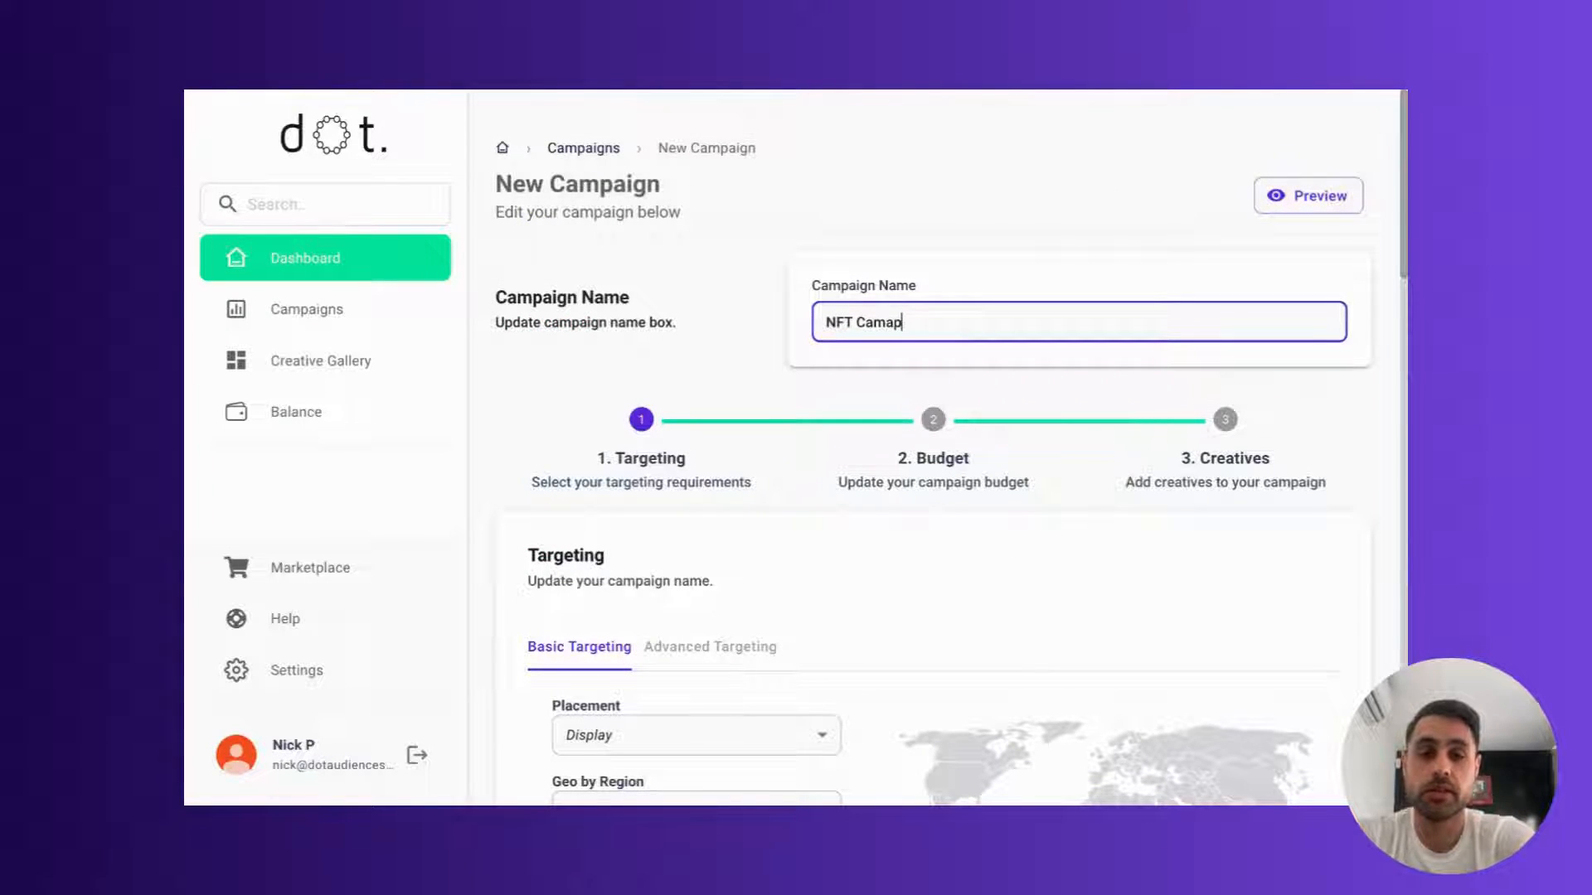
pyautogui.press('BackSpace')
pyautogui.write('paign')
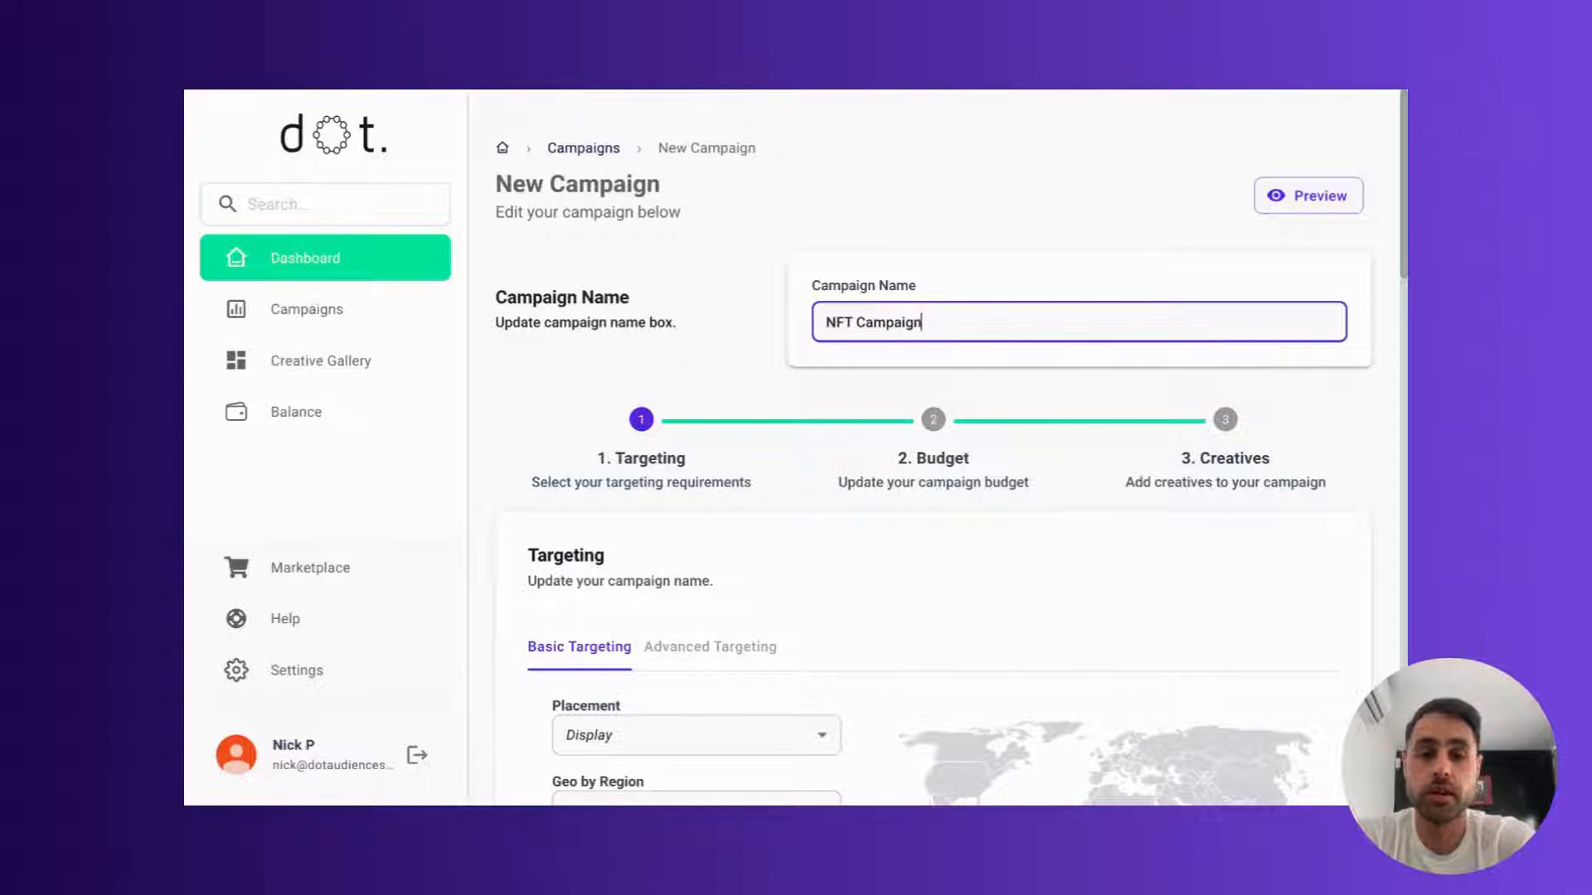
pyautogui.click(539, 382)
# Step: Target the campaign by country to United States of America and Canada in the basic targeting
pyautogui.scroll(-3, 537, 426)
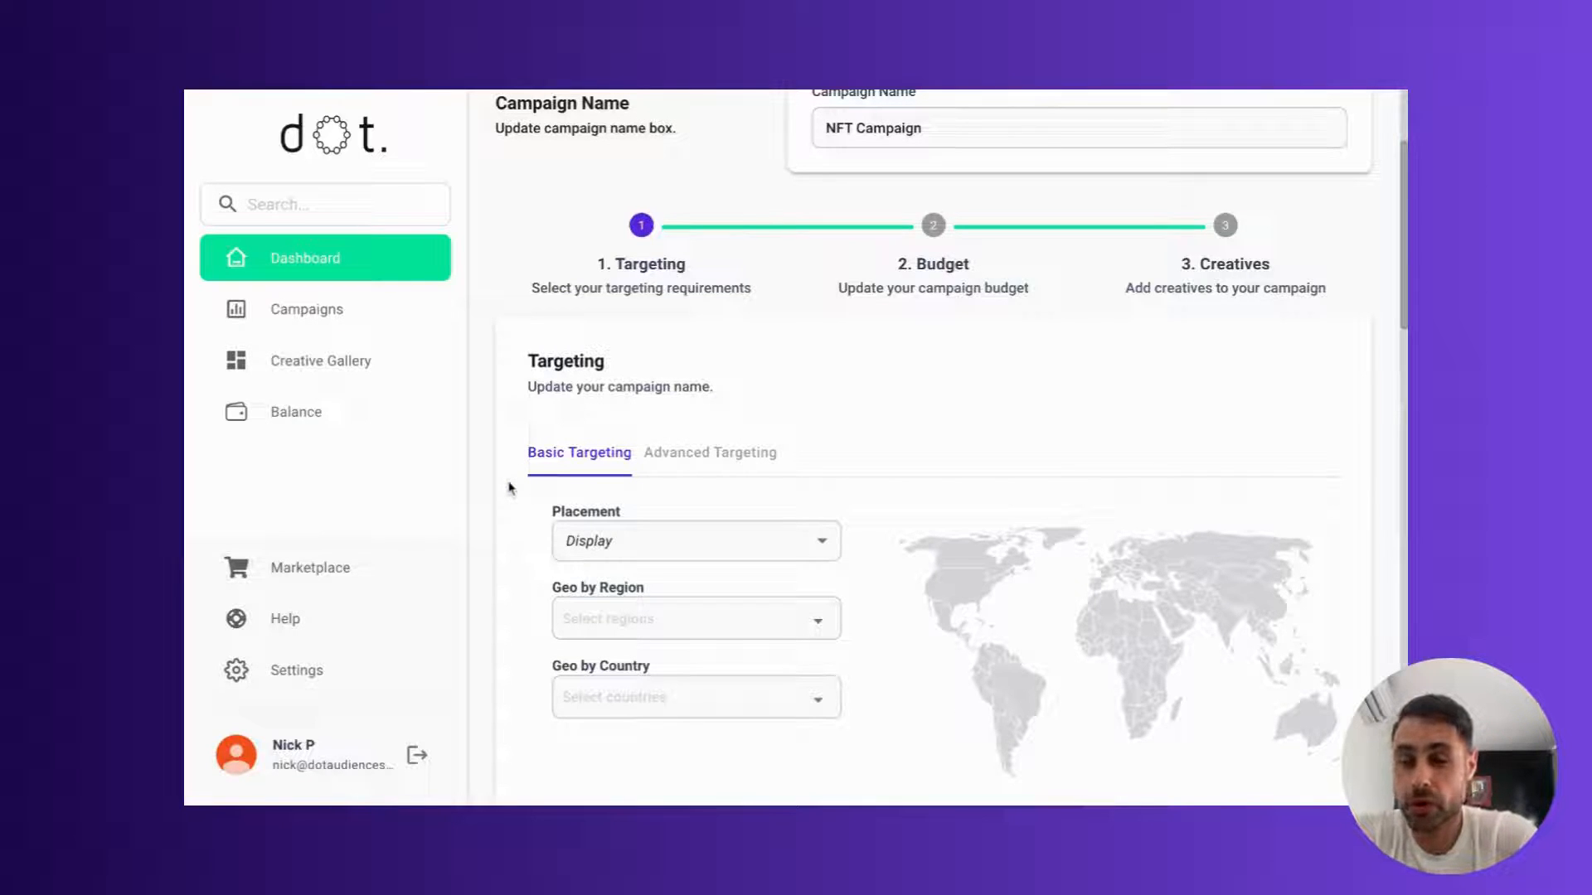
pyautogui.scroll(-1, 950, 434)
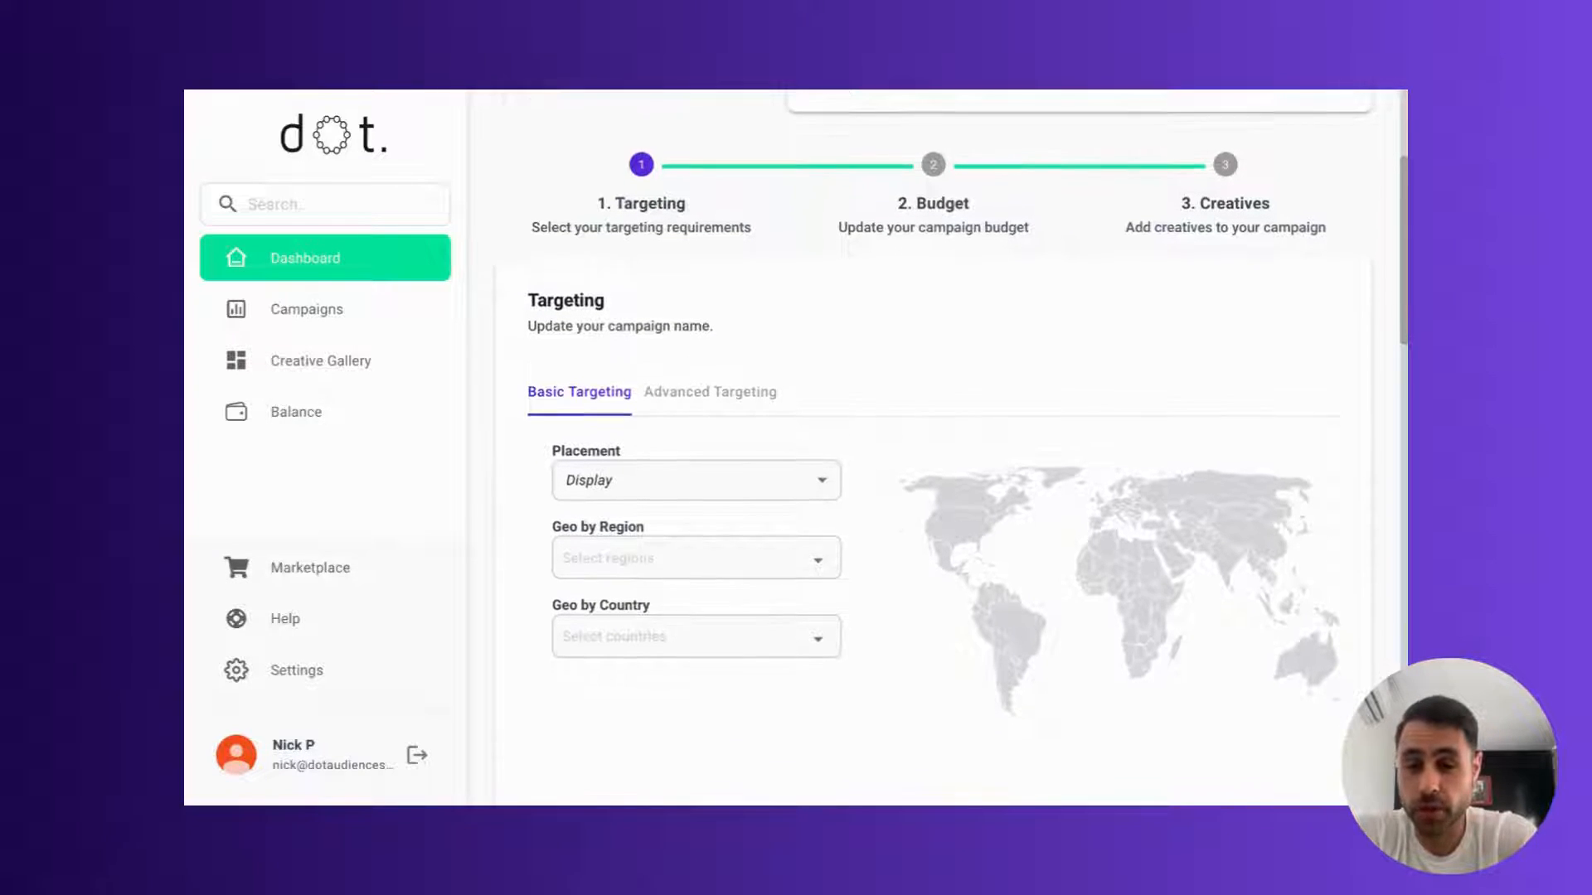
pyautogui.scroll(-1, 600, 601)
pyautogui.click(601, 601)
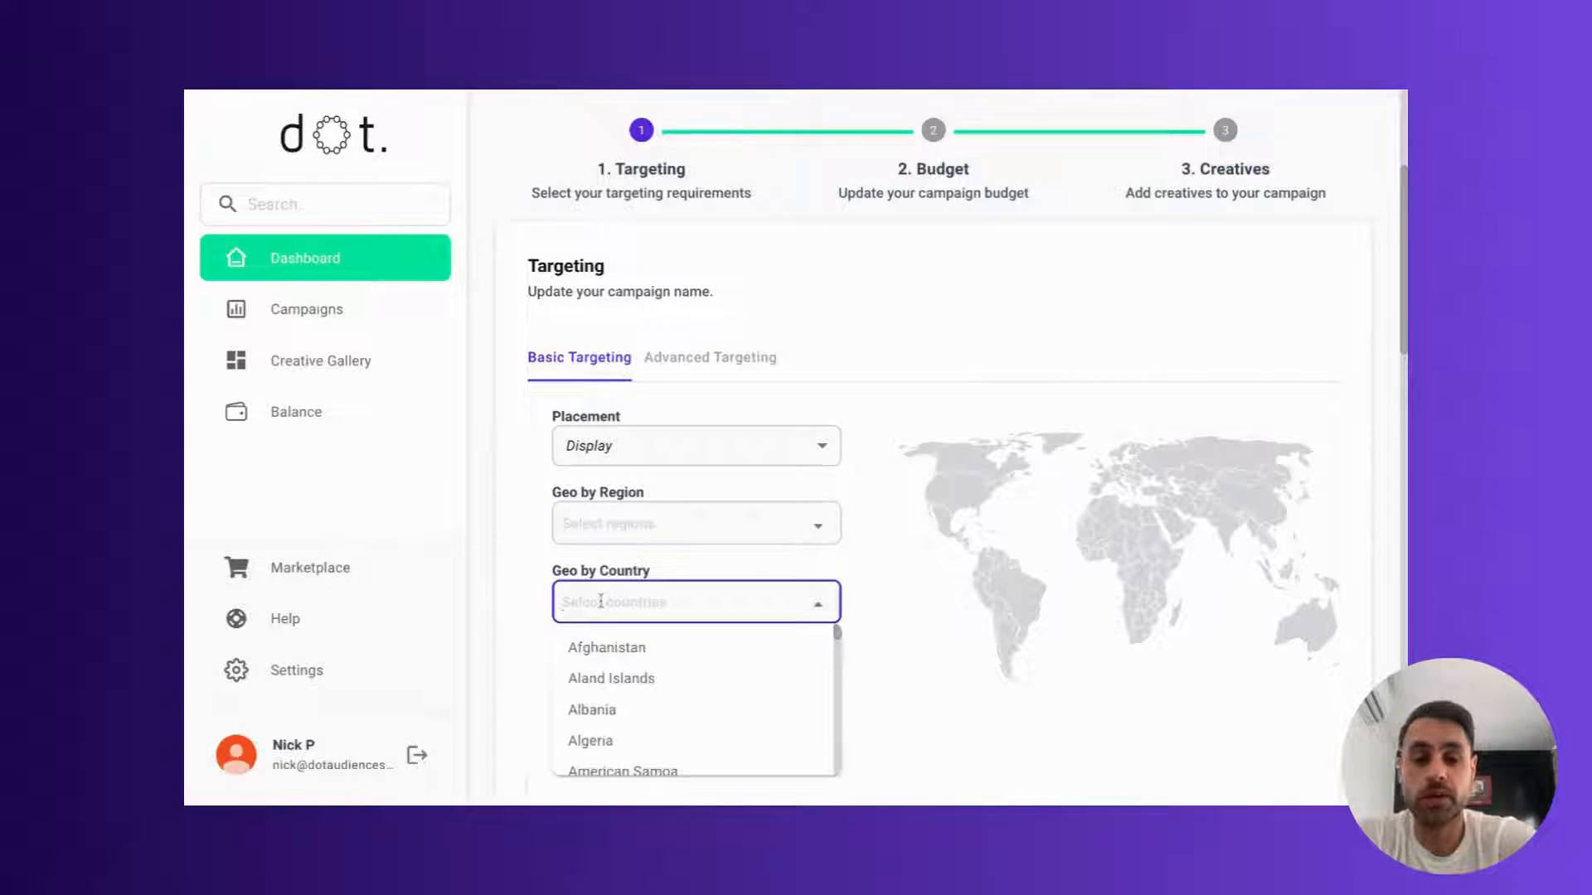
pyautogui.write('united')
pyautogui.click(590, 739)
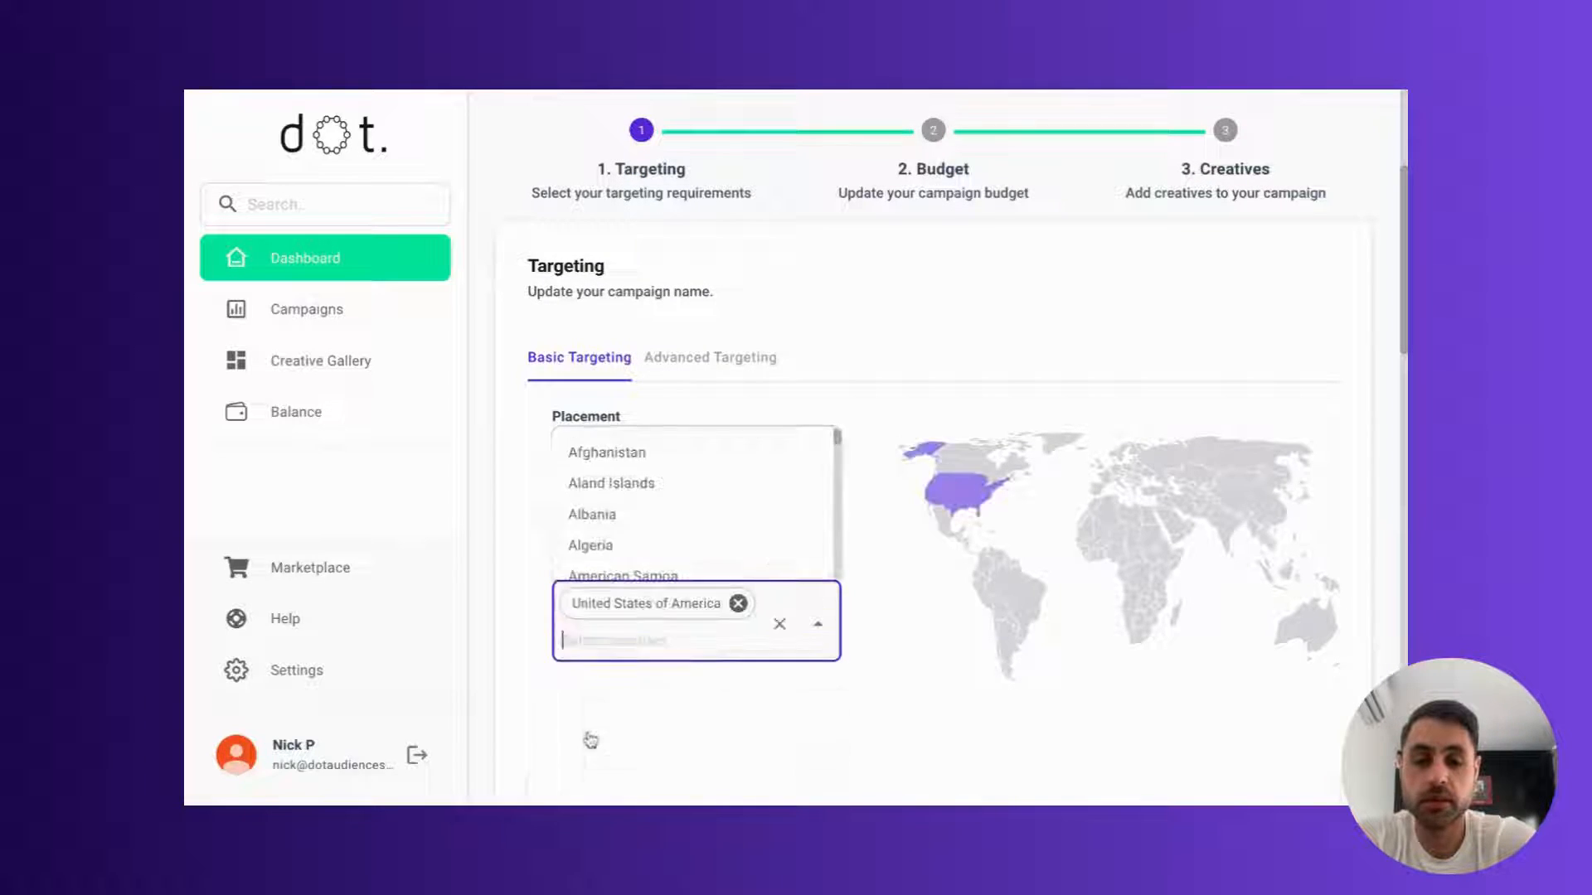
pyautogui.write('canda')
pyautogui.press('BackSpace')
pyautogui.press('BackSpace')
pyautogui.write('ada')
pyautogui.click(648, 693)
pyautogui.click(527, 663)
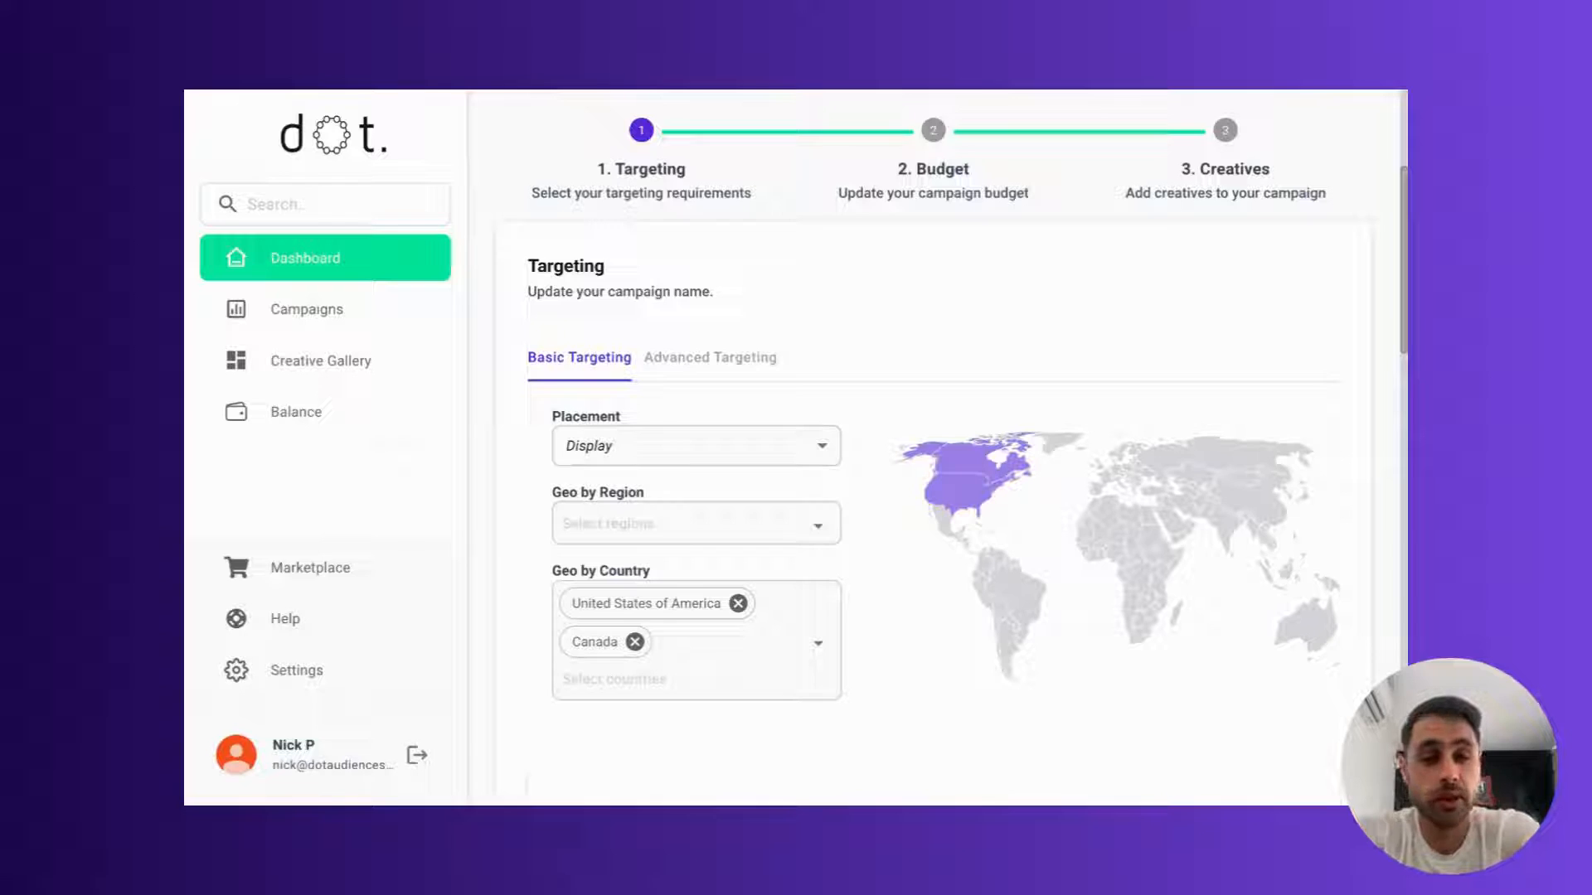
# Step: Look over the advanced device targeting and frequency cap options, and select Sales as the campaign objective in the basic targeting
pyautogui.click(676, 358)
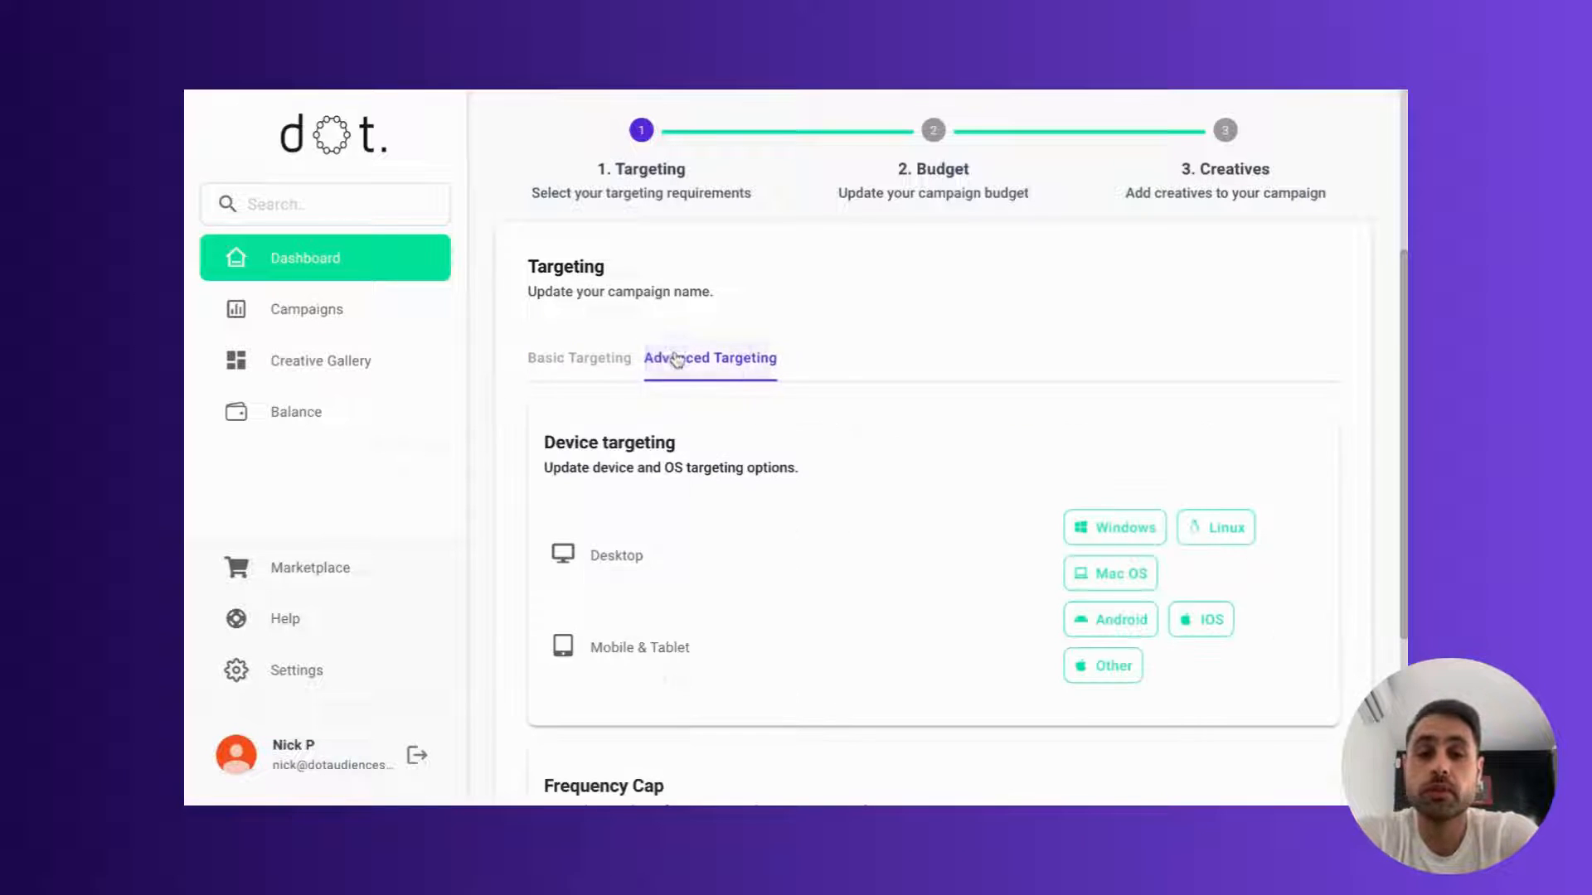
pyautogui.scroll(-1, 782, 547)
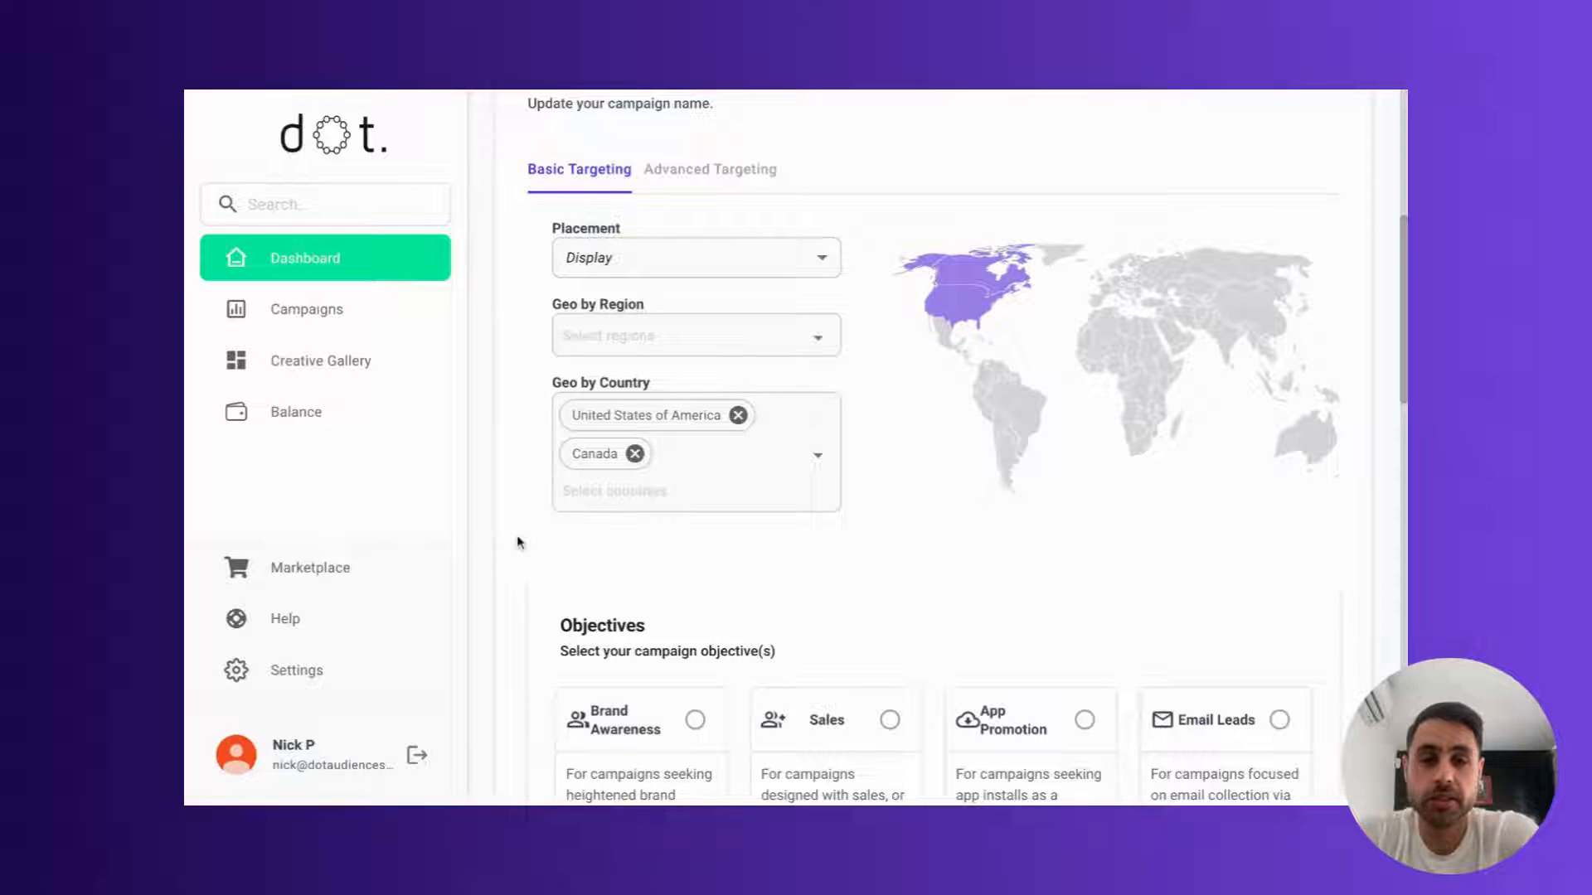
pyautogui.scroll(-1, 517, 541)
pyautogui.scroll(-4, 518, 543)
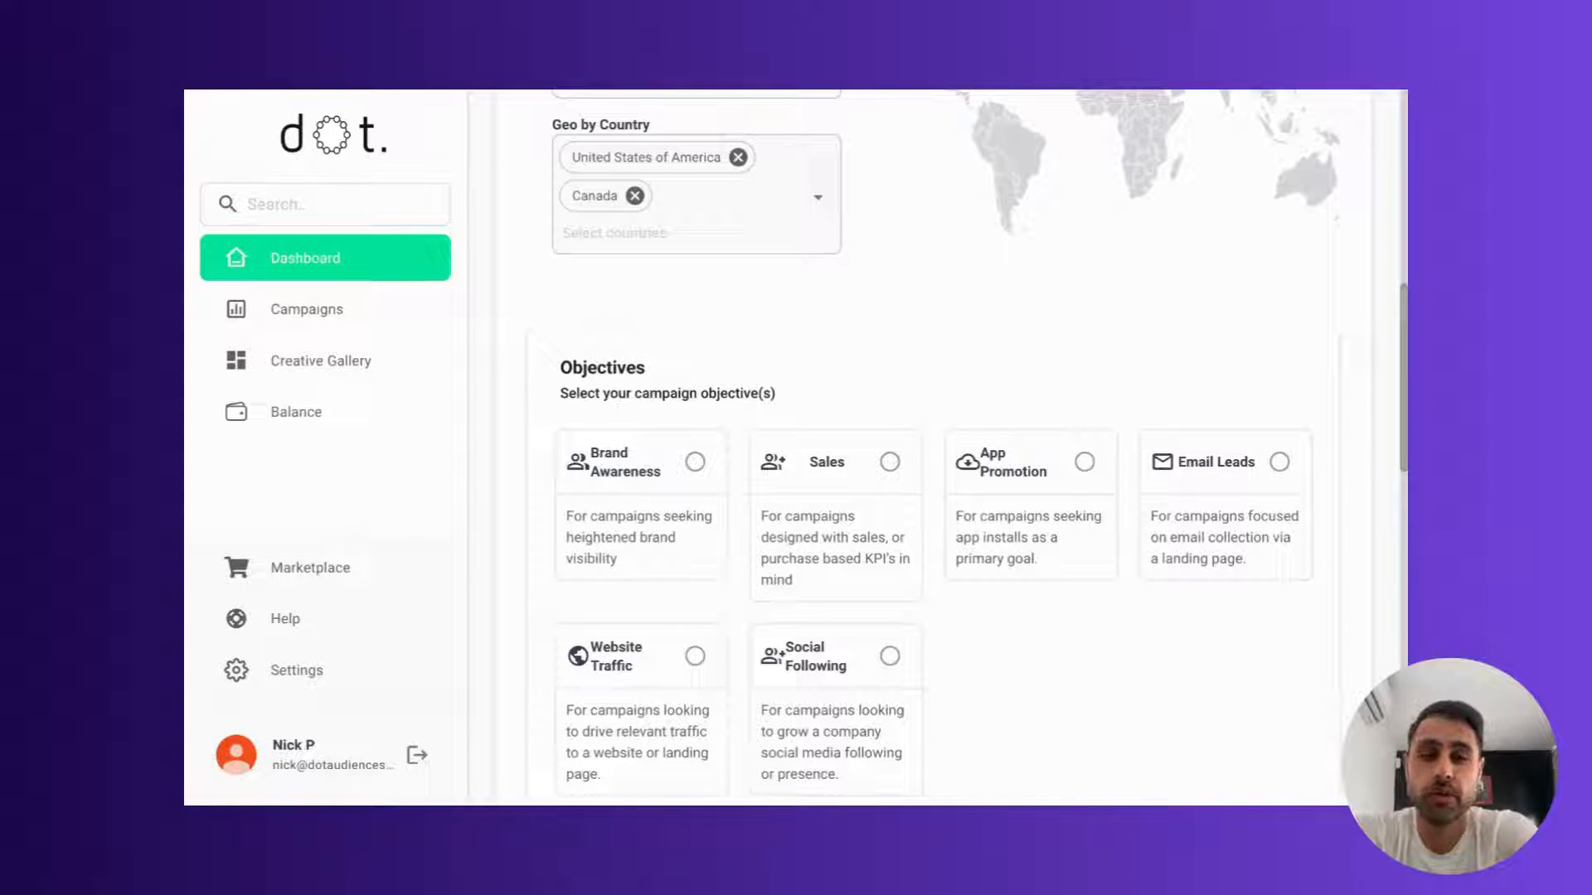
pyautogui.scroll(-1, 966, 440)
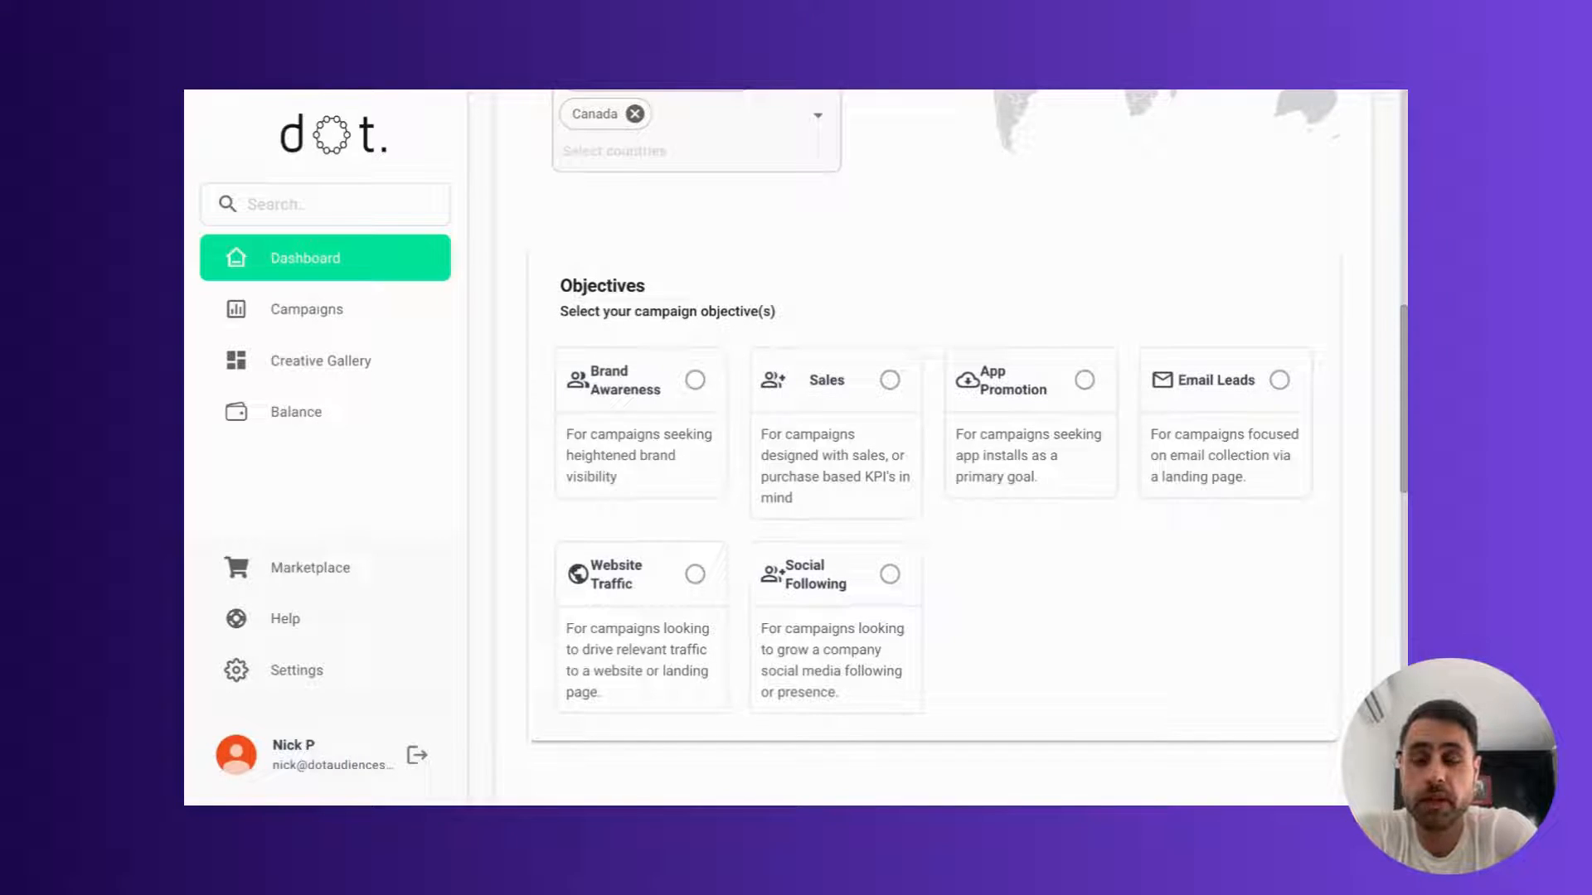
pyautogui.click(775, 435)
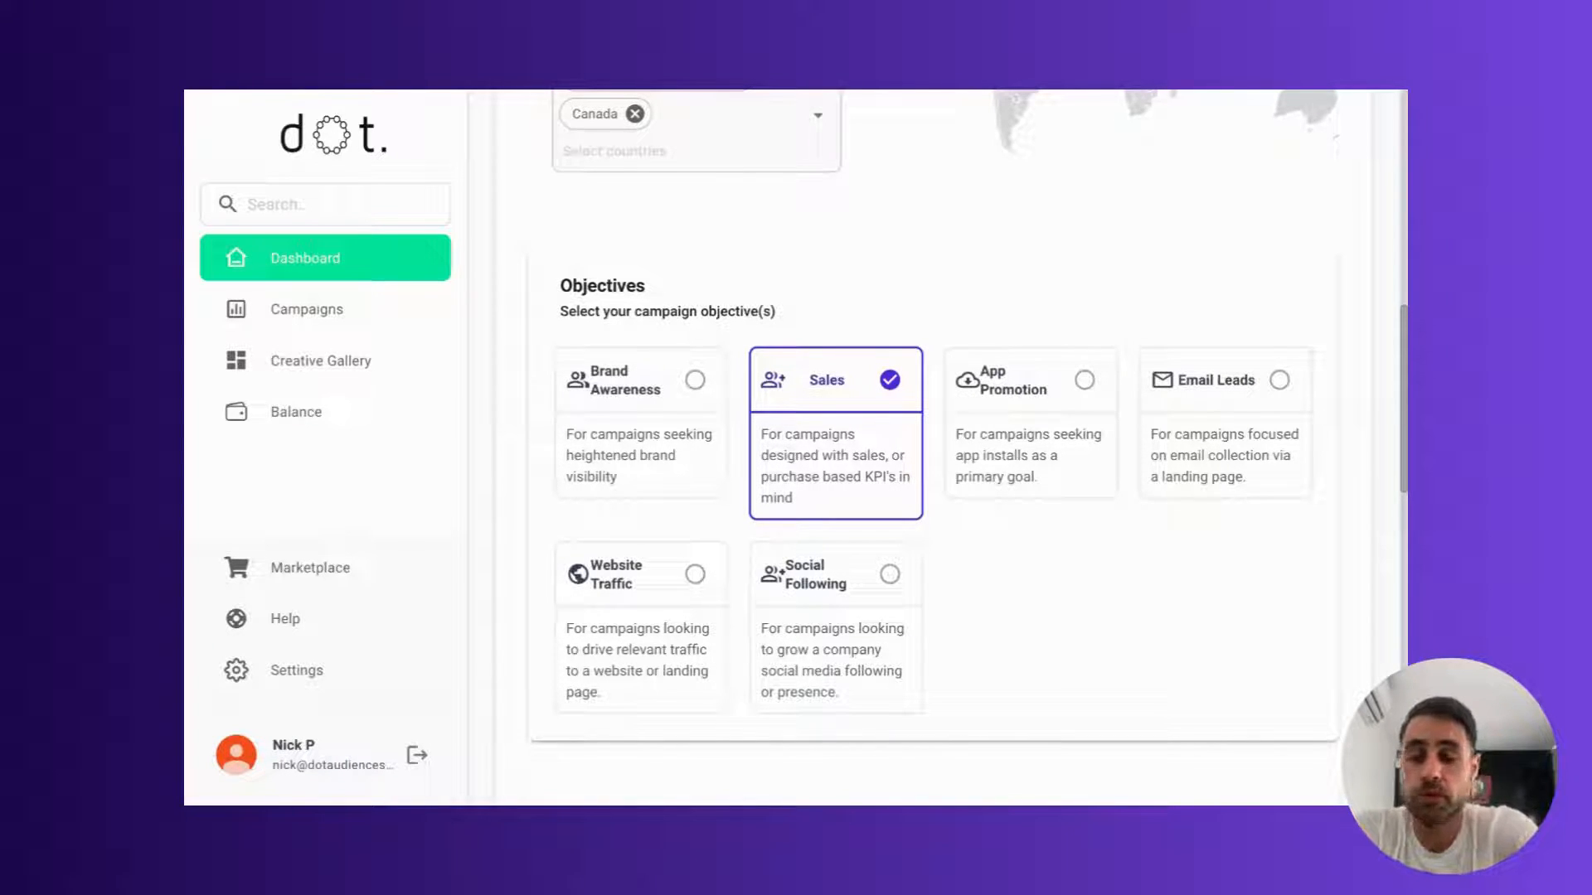
# Step: Select the NFT and Gaming & Metaverse interest categories and proceed to the budget stage
pyautogui.scroll(-7, 934, 447)
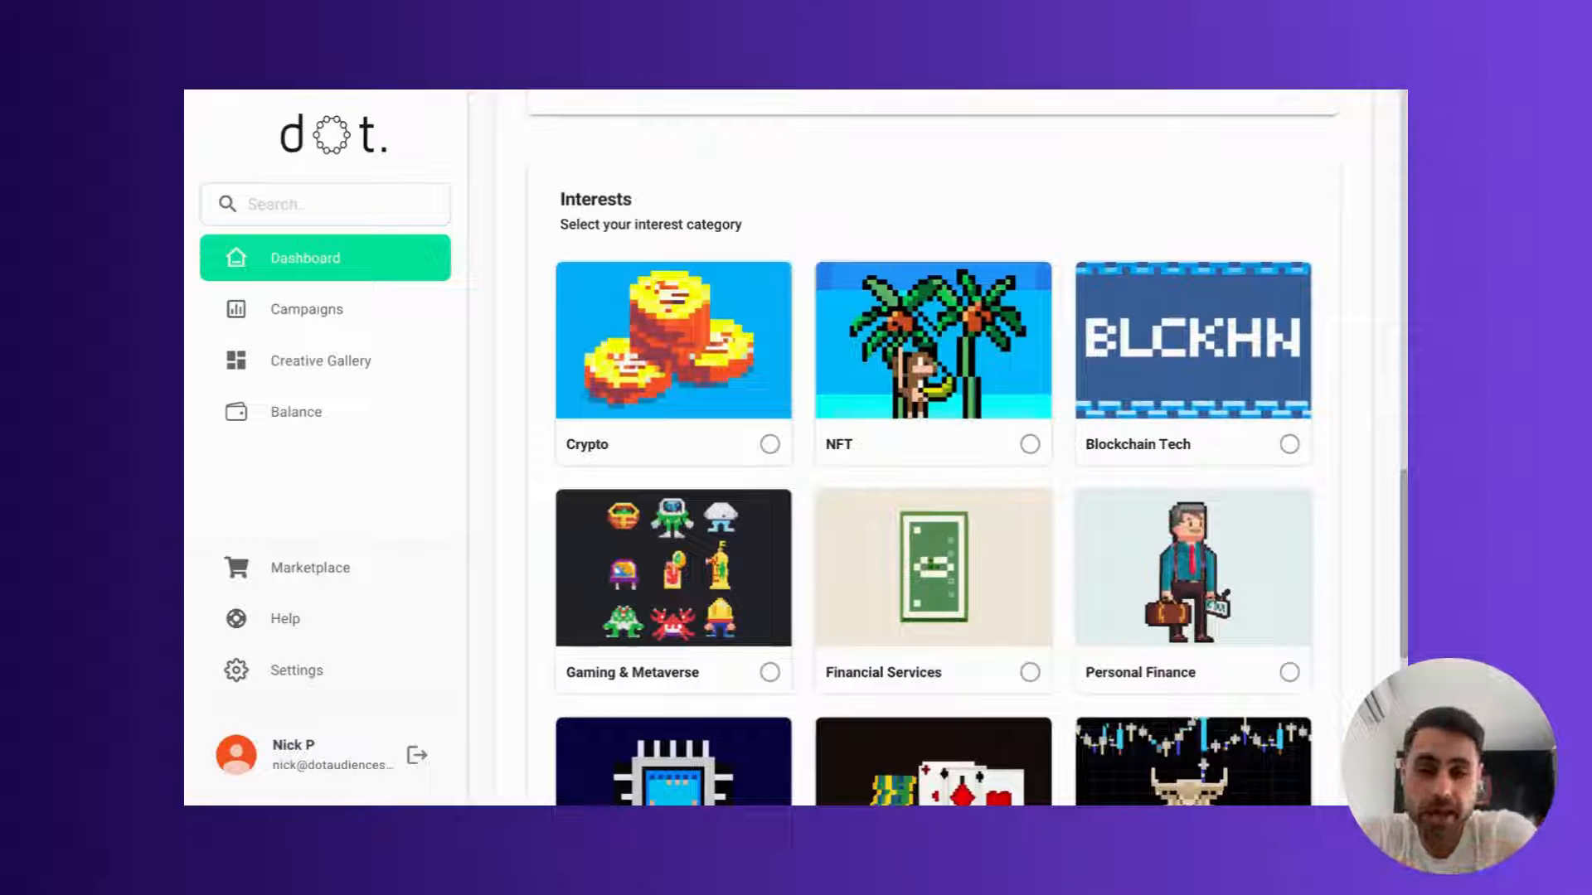
pyautogui.scroll(-1, 968, 458)
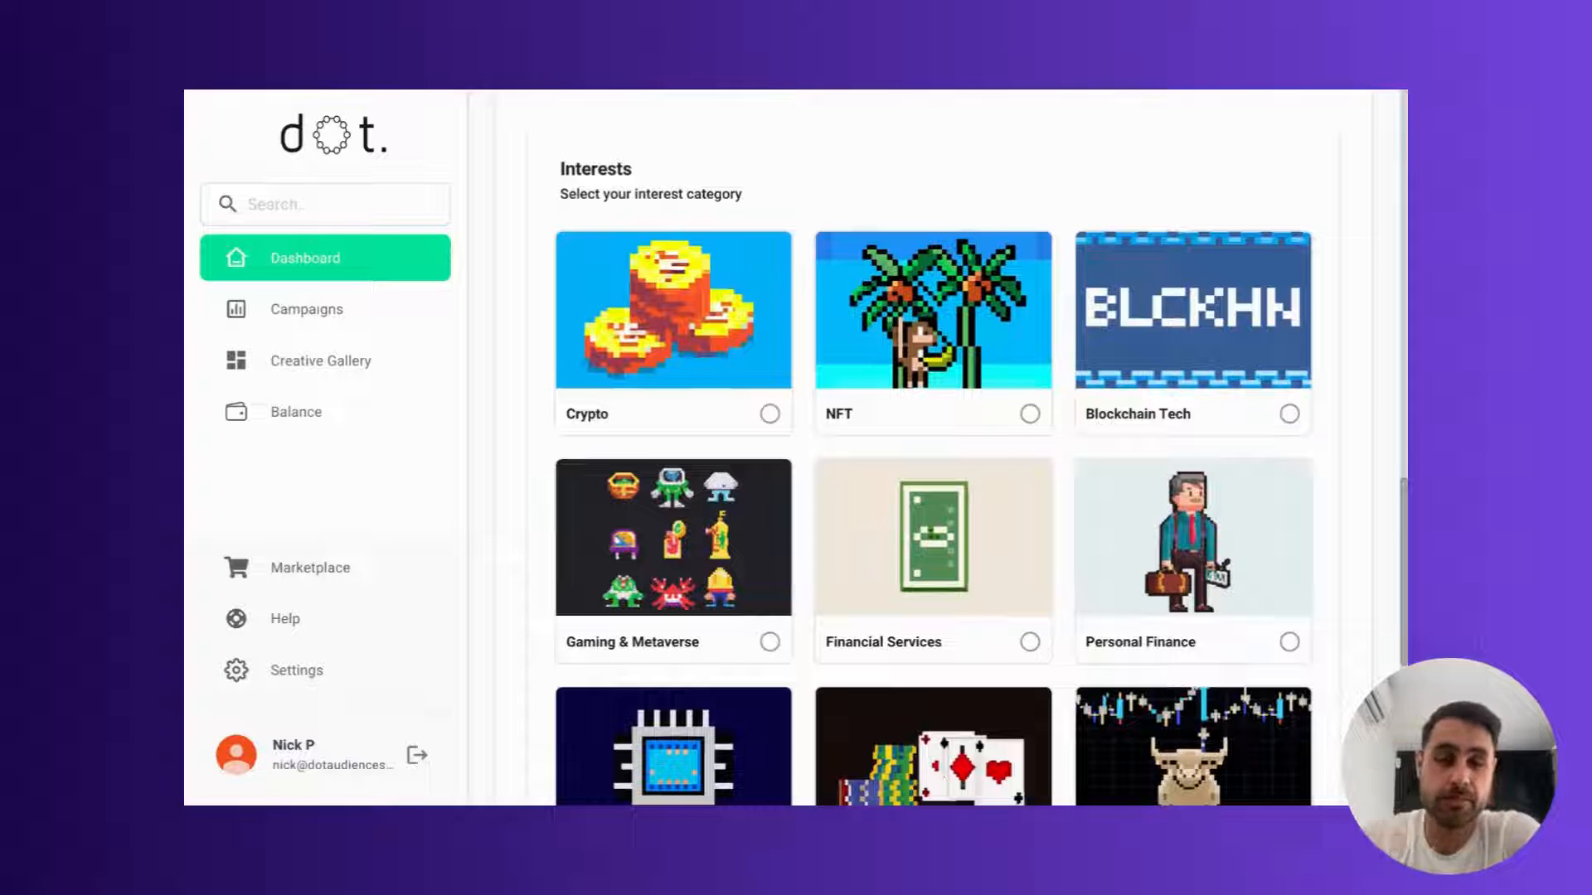
pyautogui.click(879, 337)
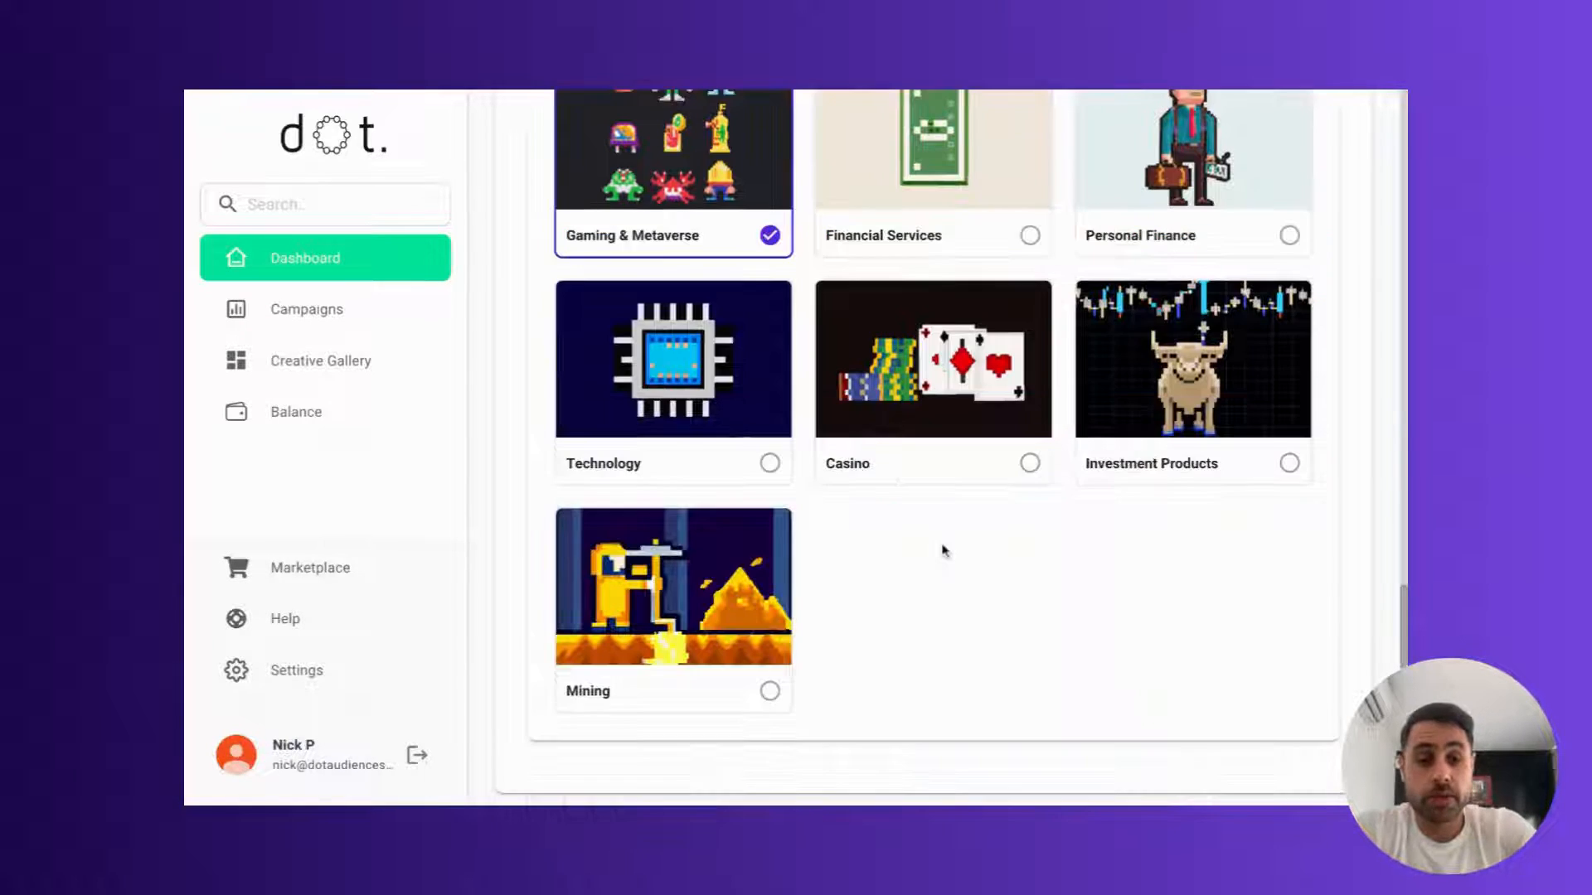
pyautogui.scroll(-2, 943, 551)
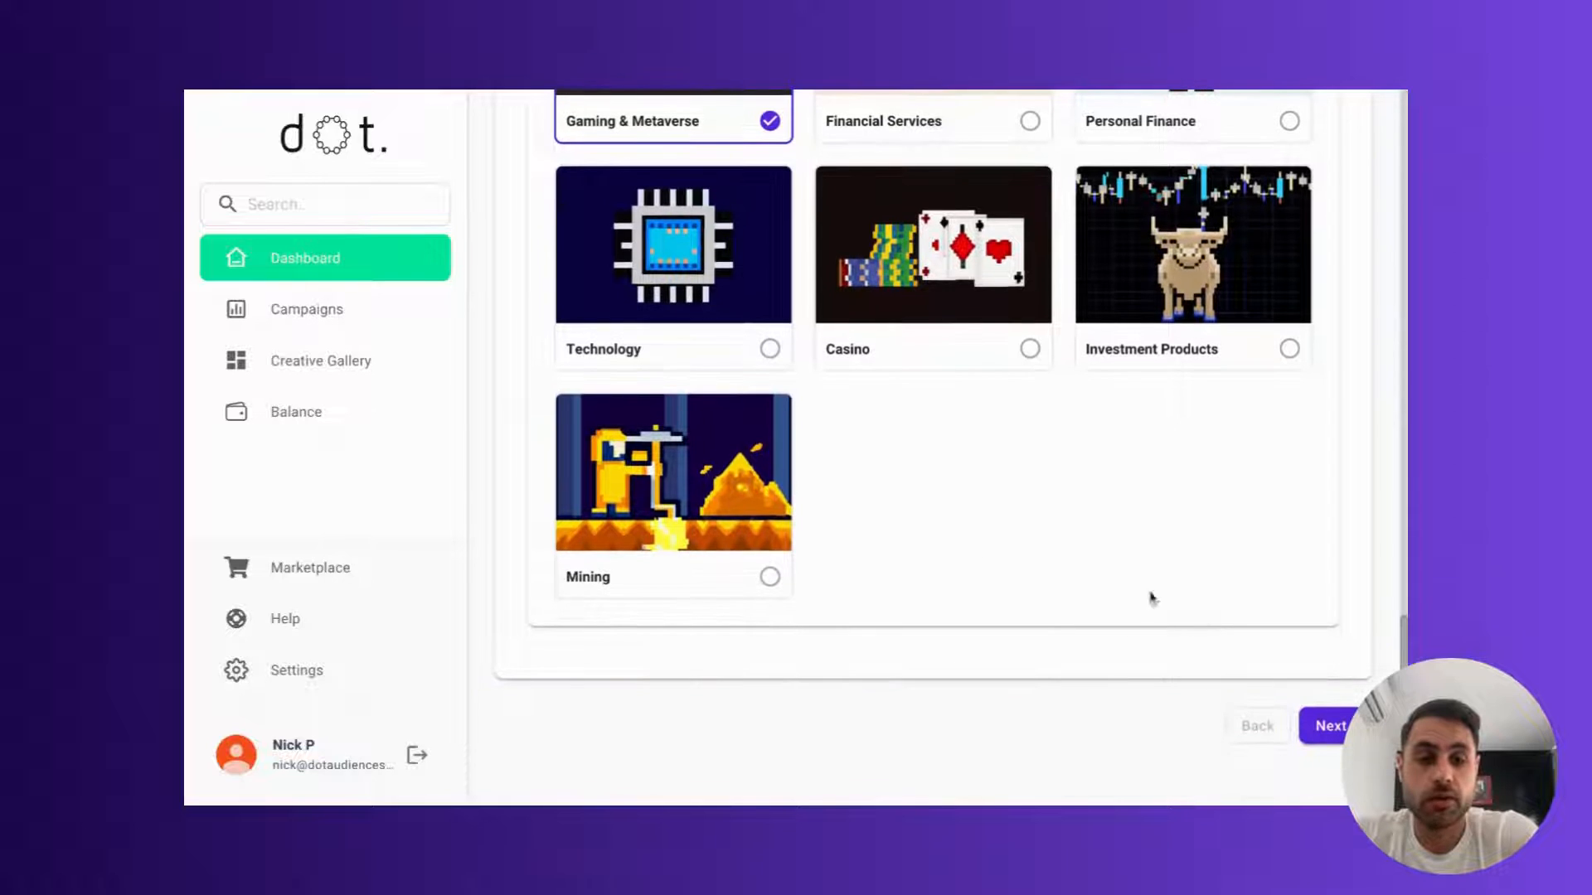
pyautogui.click(1323, 721)
# Step: Submit a total campaign budget of 1000 USD
pyautogui.scroll(4, 770, 506)
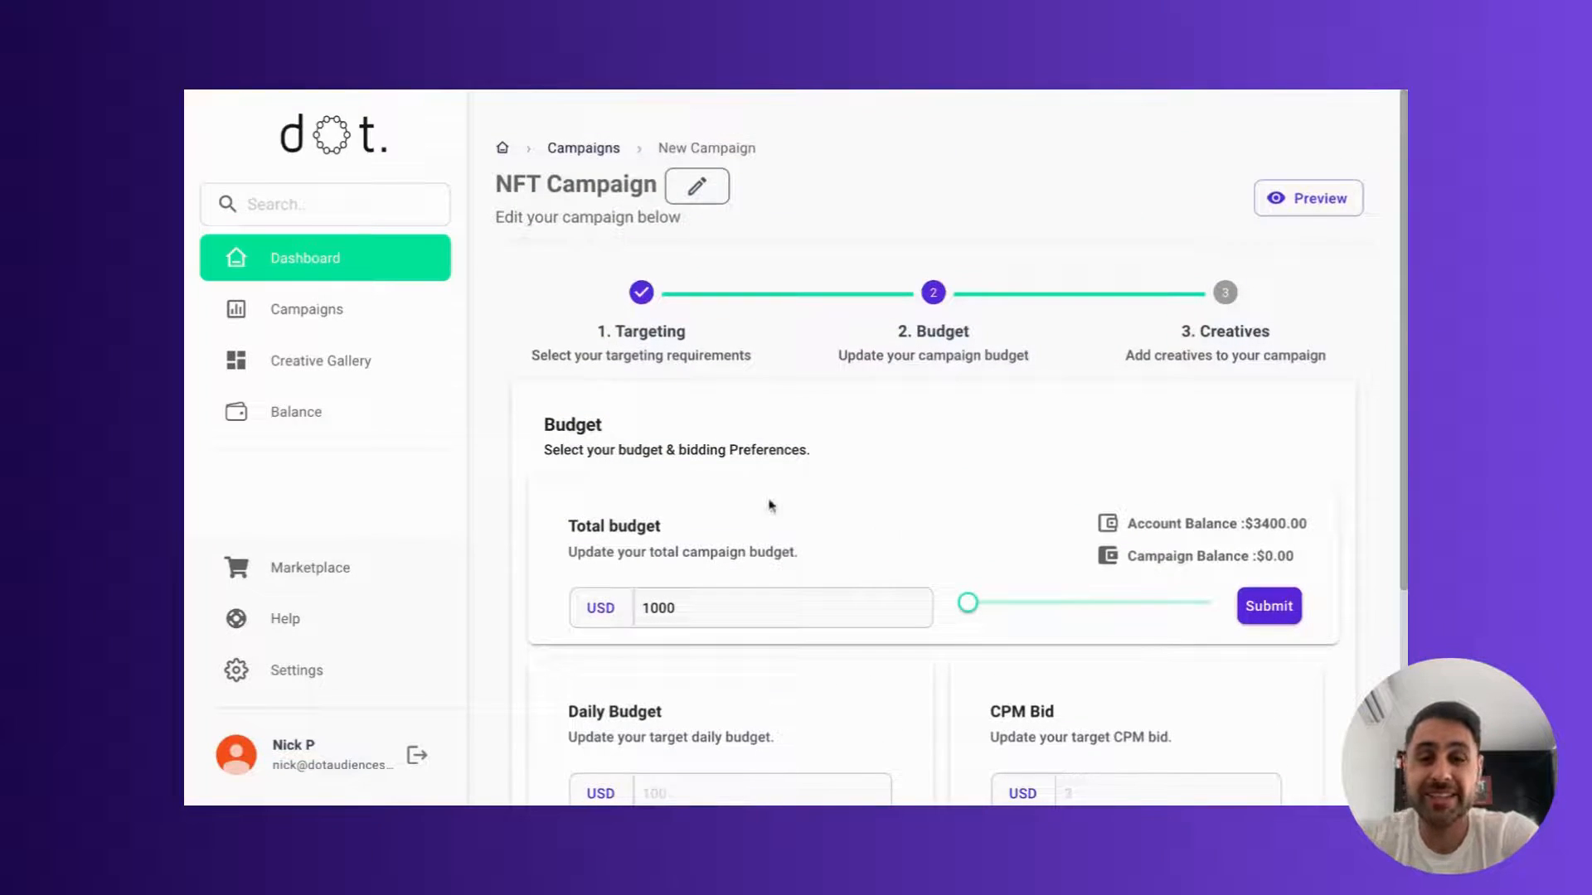
pyautogui.scroll(-2, 770, 506)
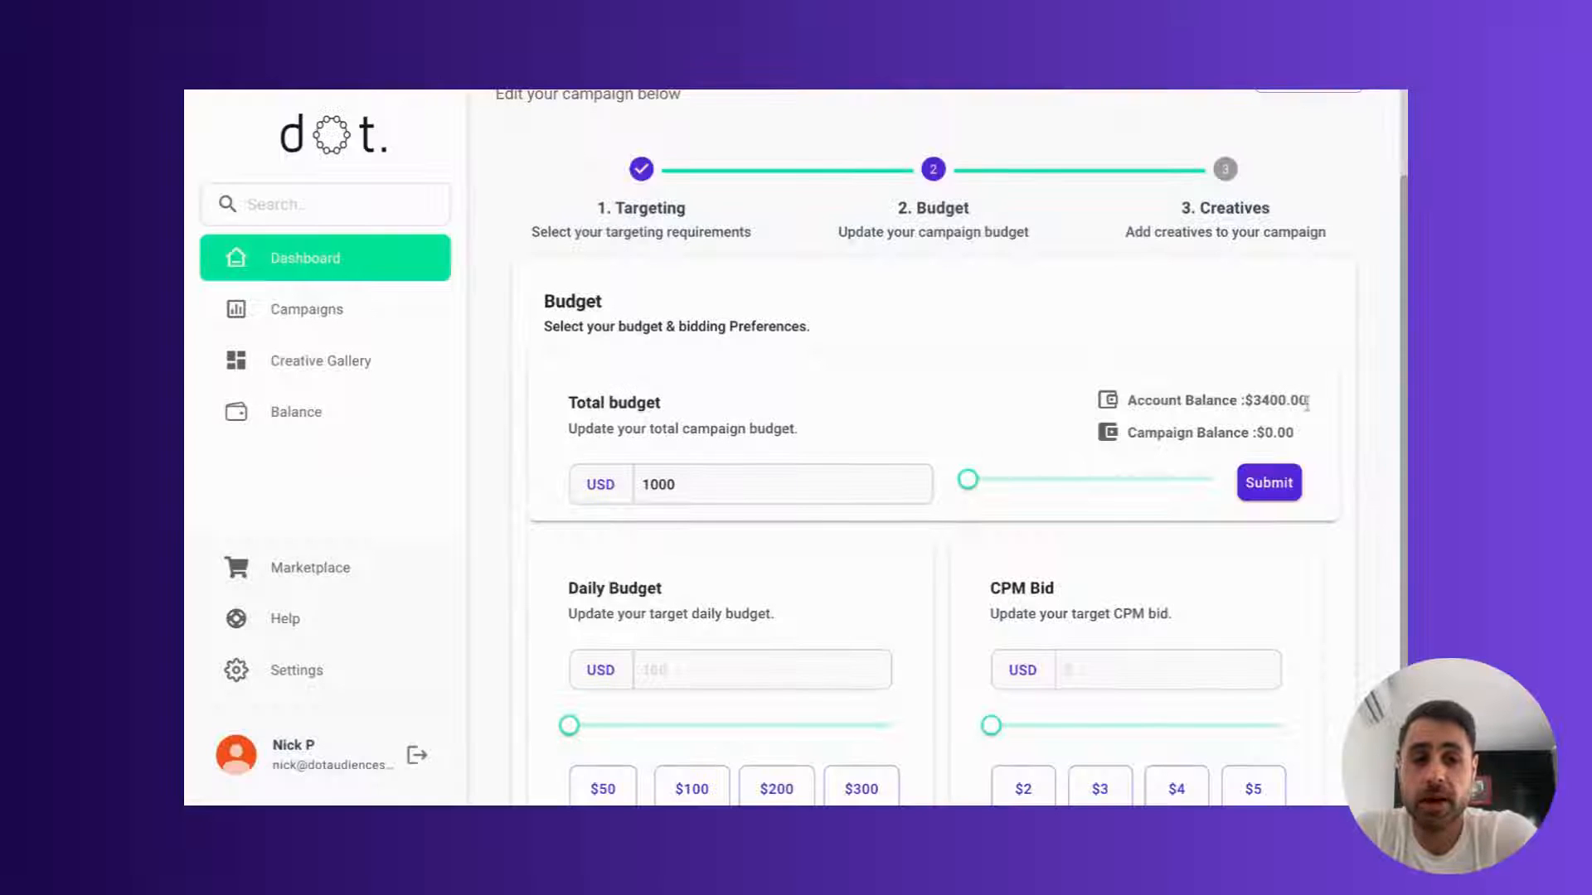
pyautogui.moveTo(1312, 408); pyautogui.dragTo(1250, 400)
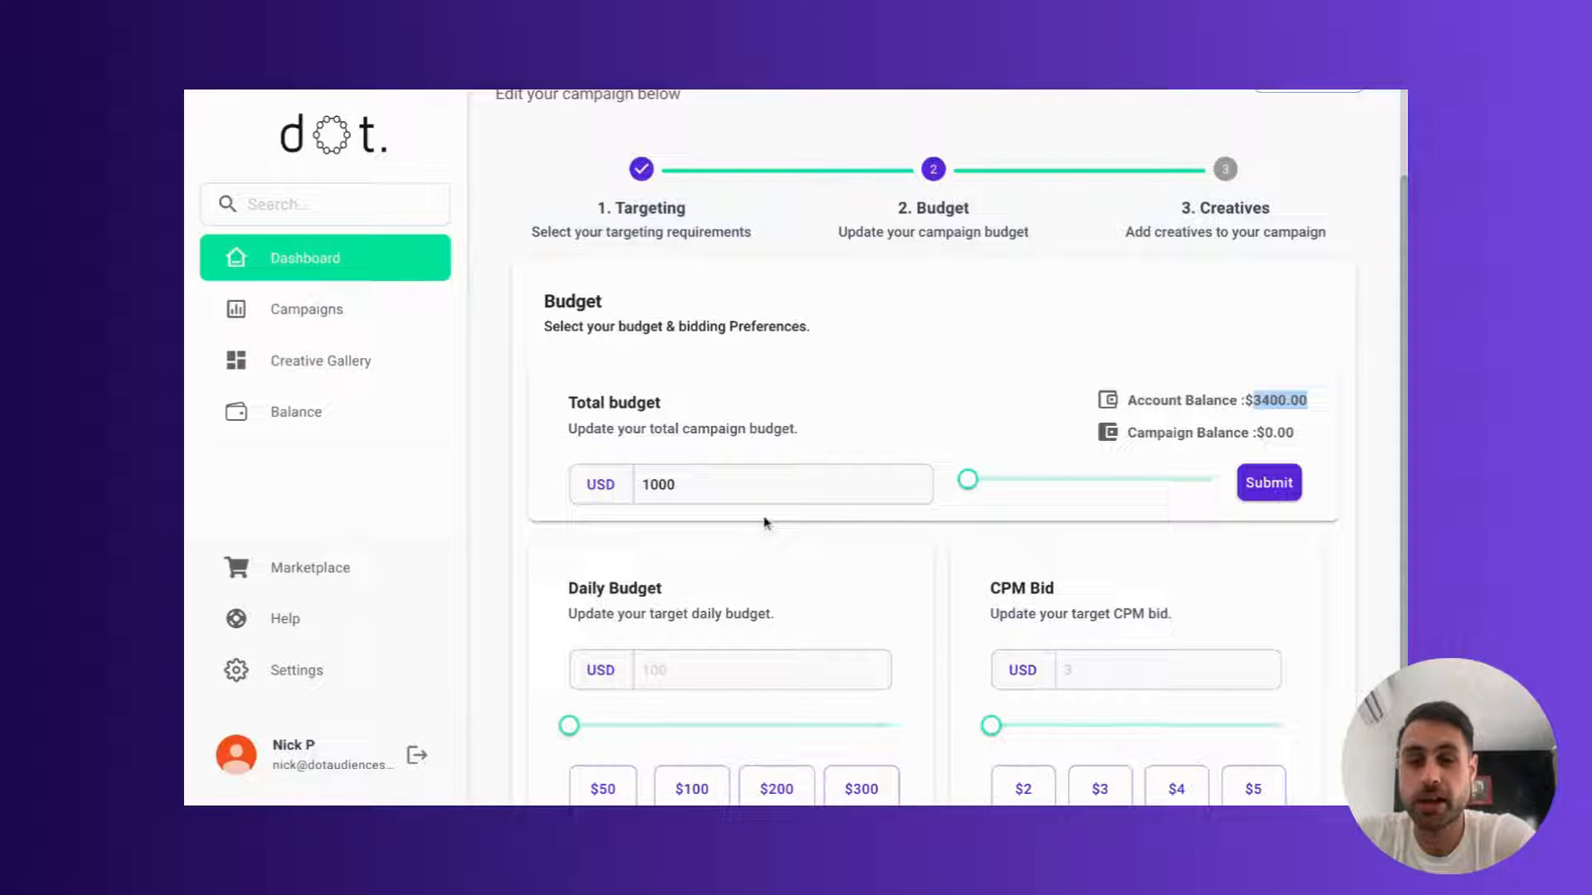
pyautogui.click(1248, 485)
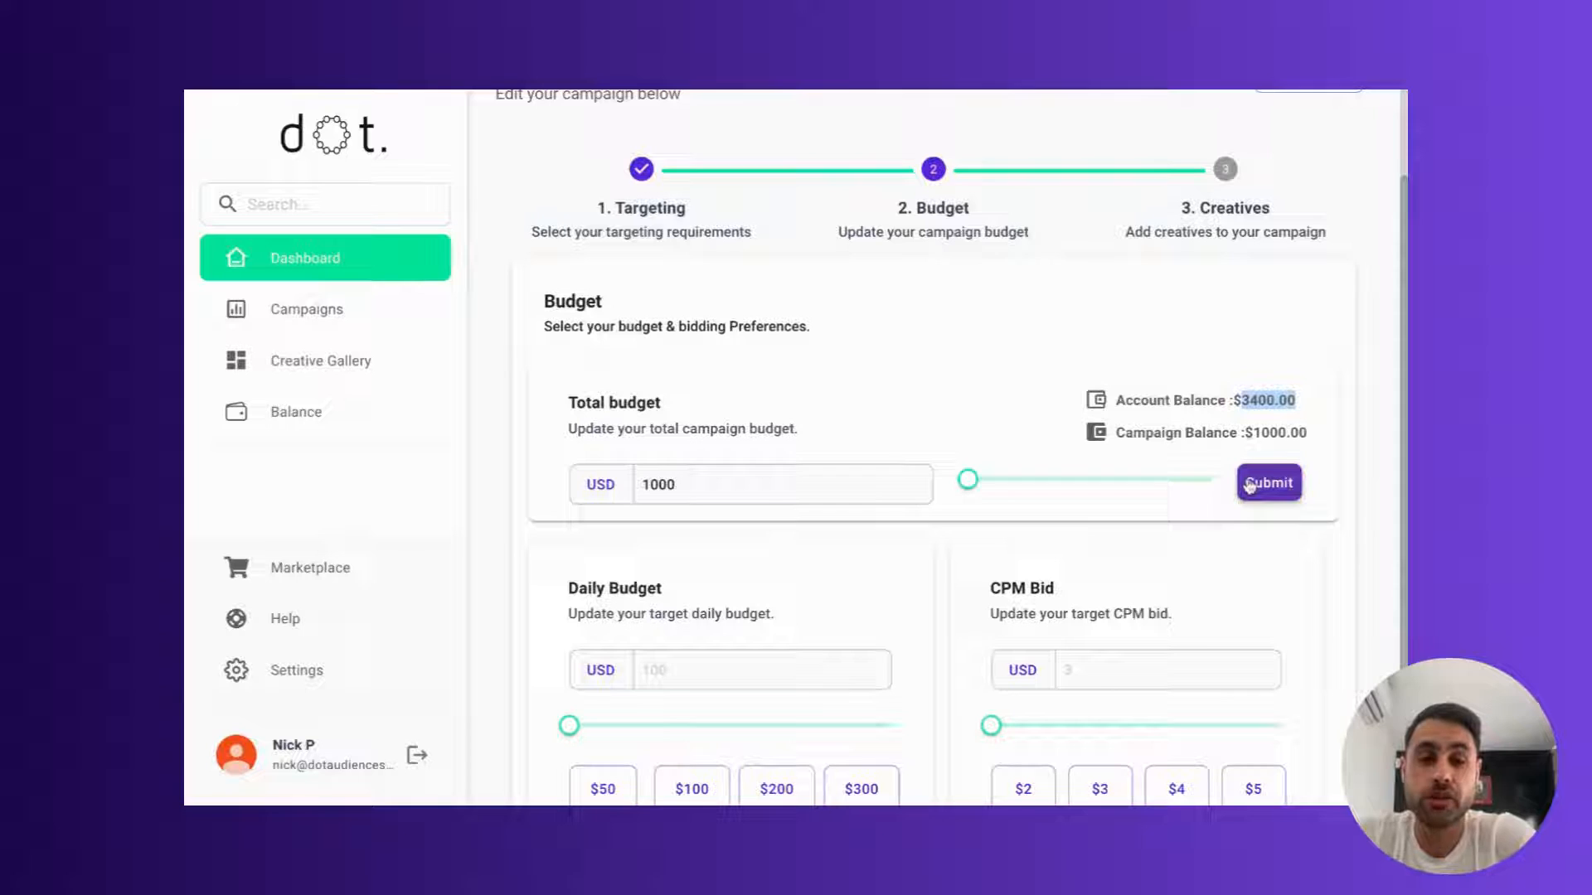
# Step: Set the daily budget to $100 and the CPM bid to $2, and proceed to the creatives stage
pyautogui.scroll(-1, 917, 543)
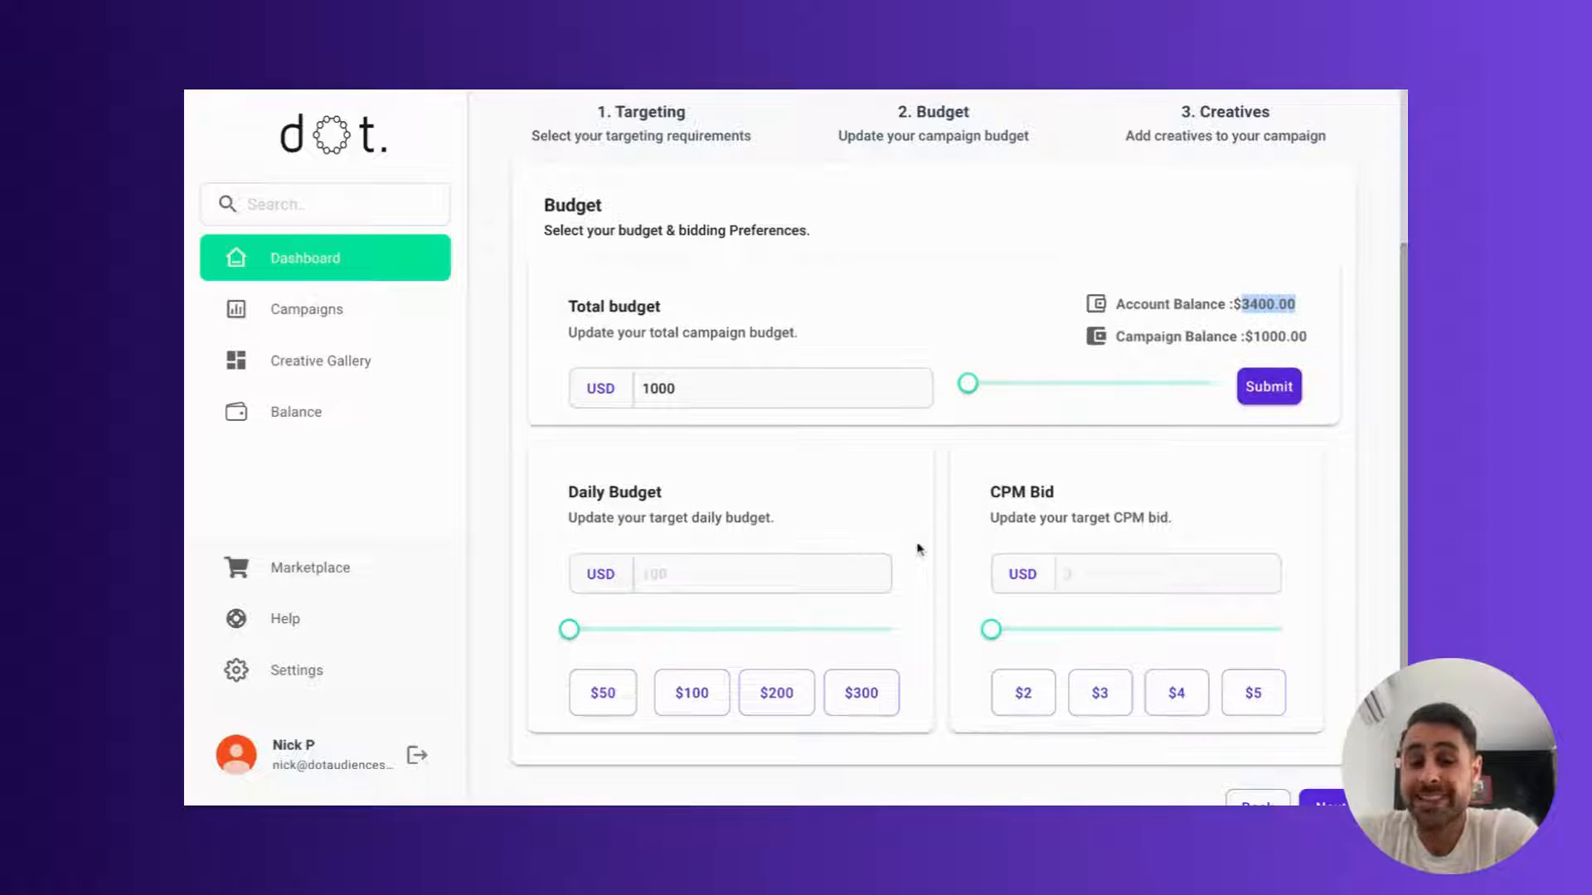
pyautogui.click(689, 707)
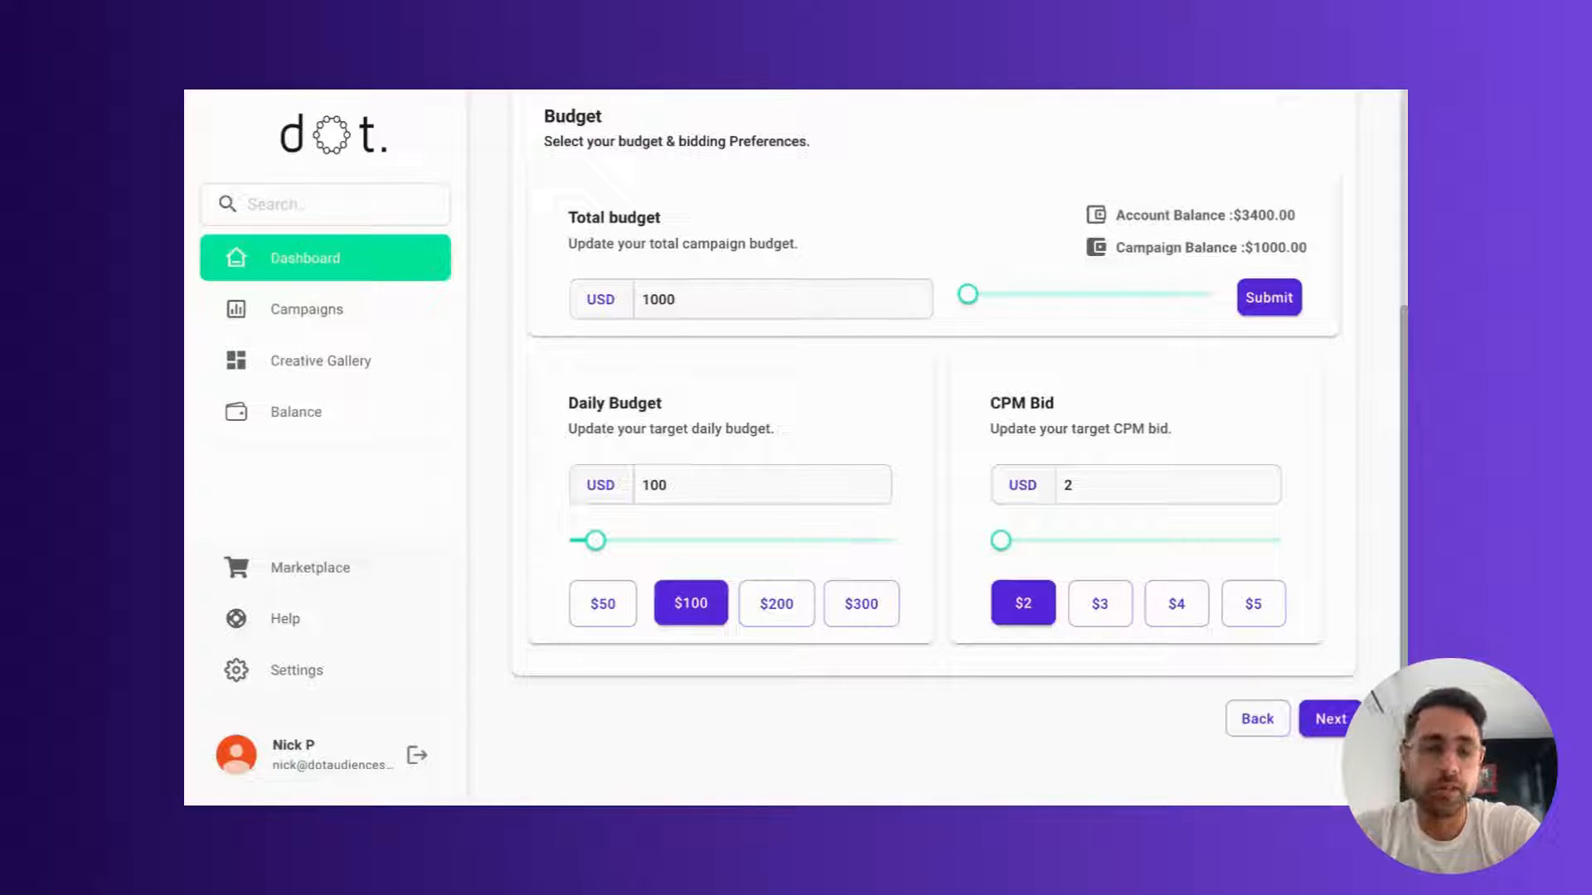
pyautogui.click(1331, 719)
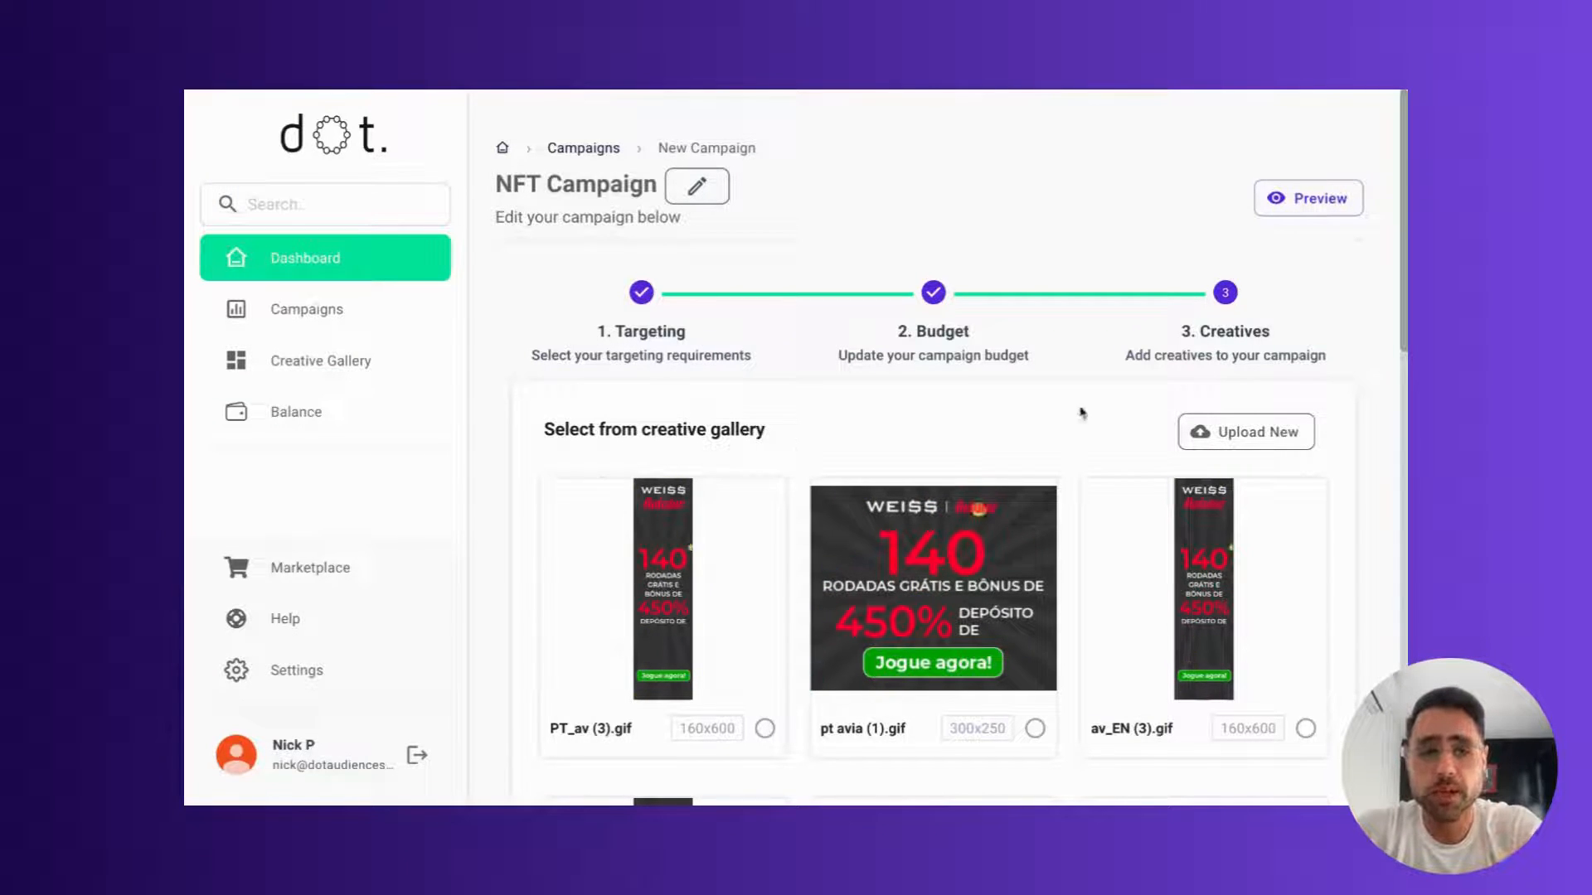
# Step: Look at the new creative upload form, and select UnicornsBundle_v2 and UnicornsBundle from the creative gallery for the campaign
pyautogui.click(1231, 432)
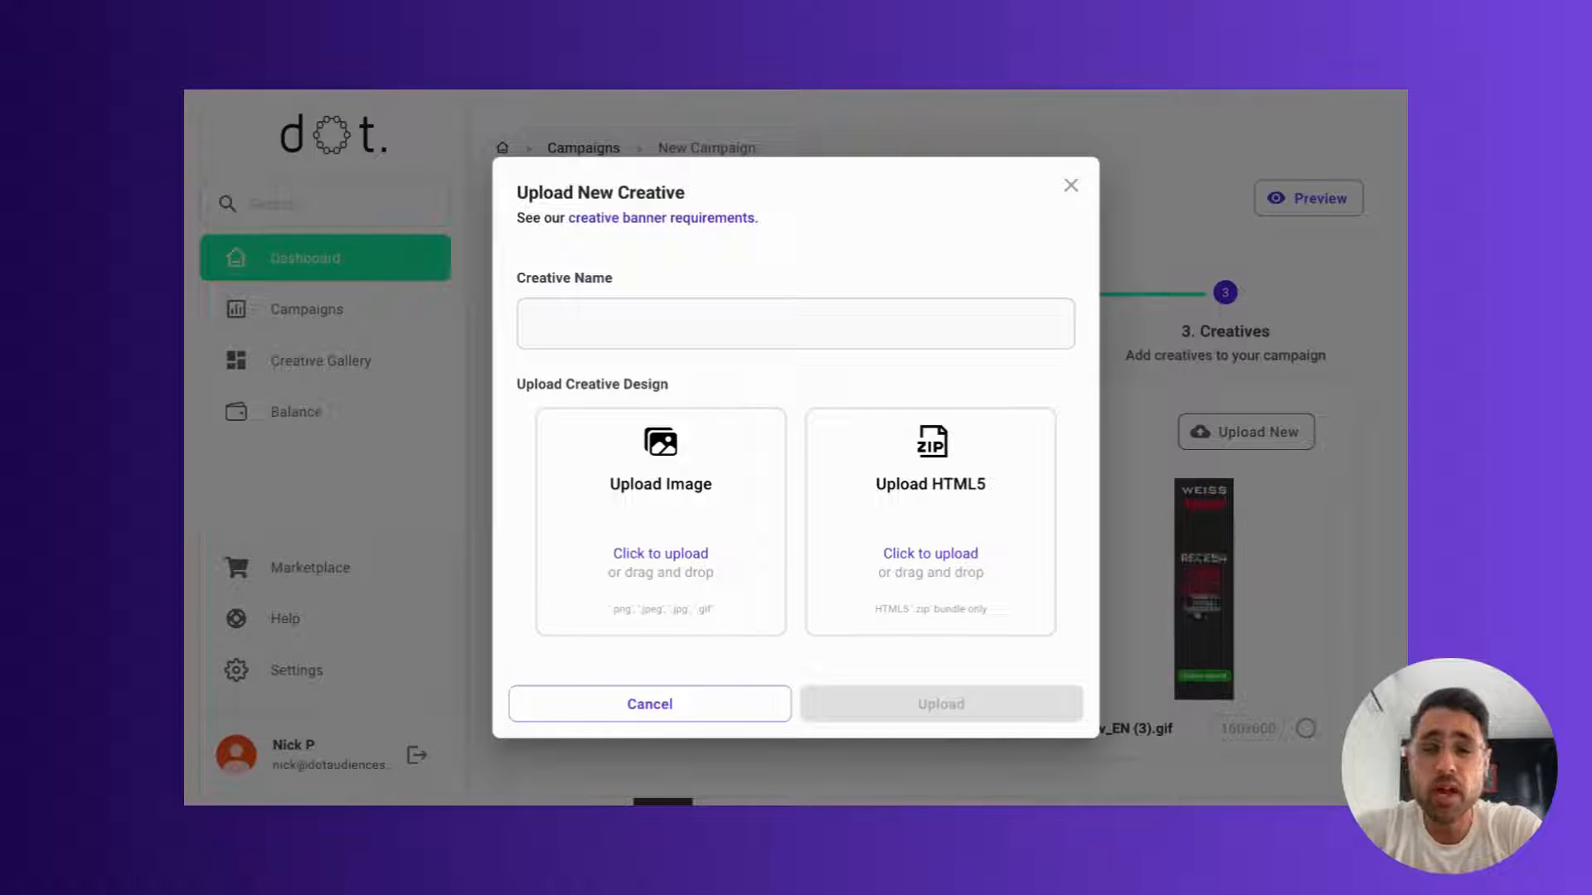
pyautogui.click(1070, 186)
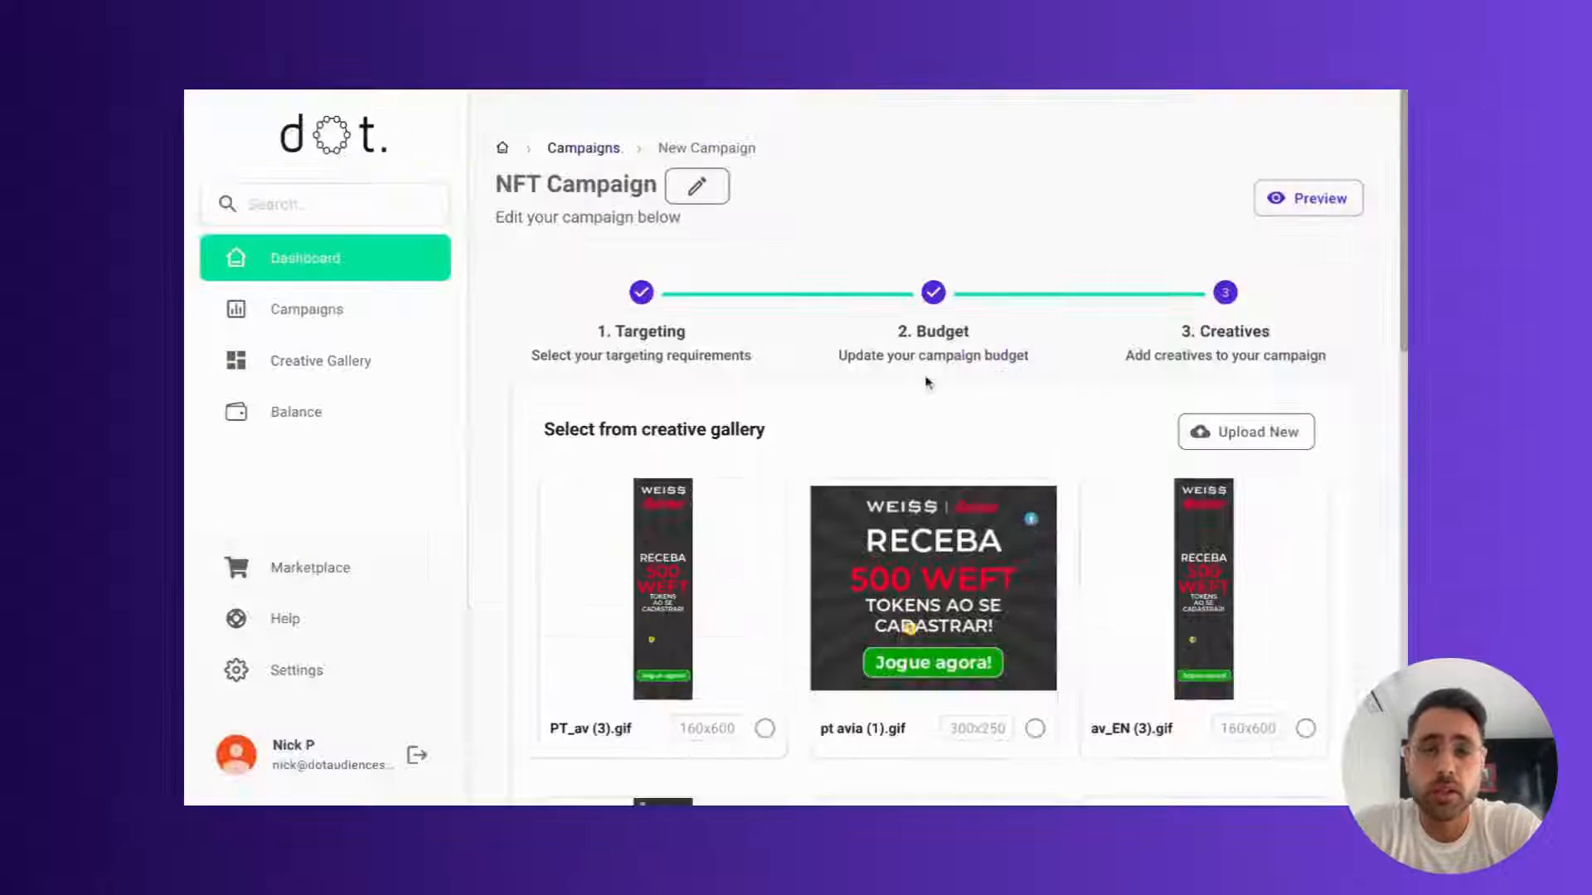
pyautogui.scroll(-8, 773, 549)
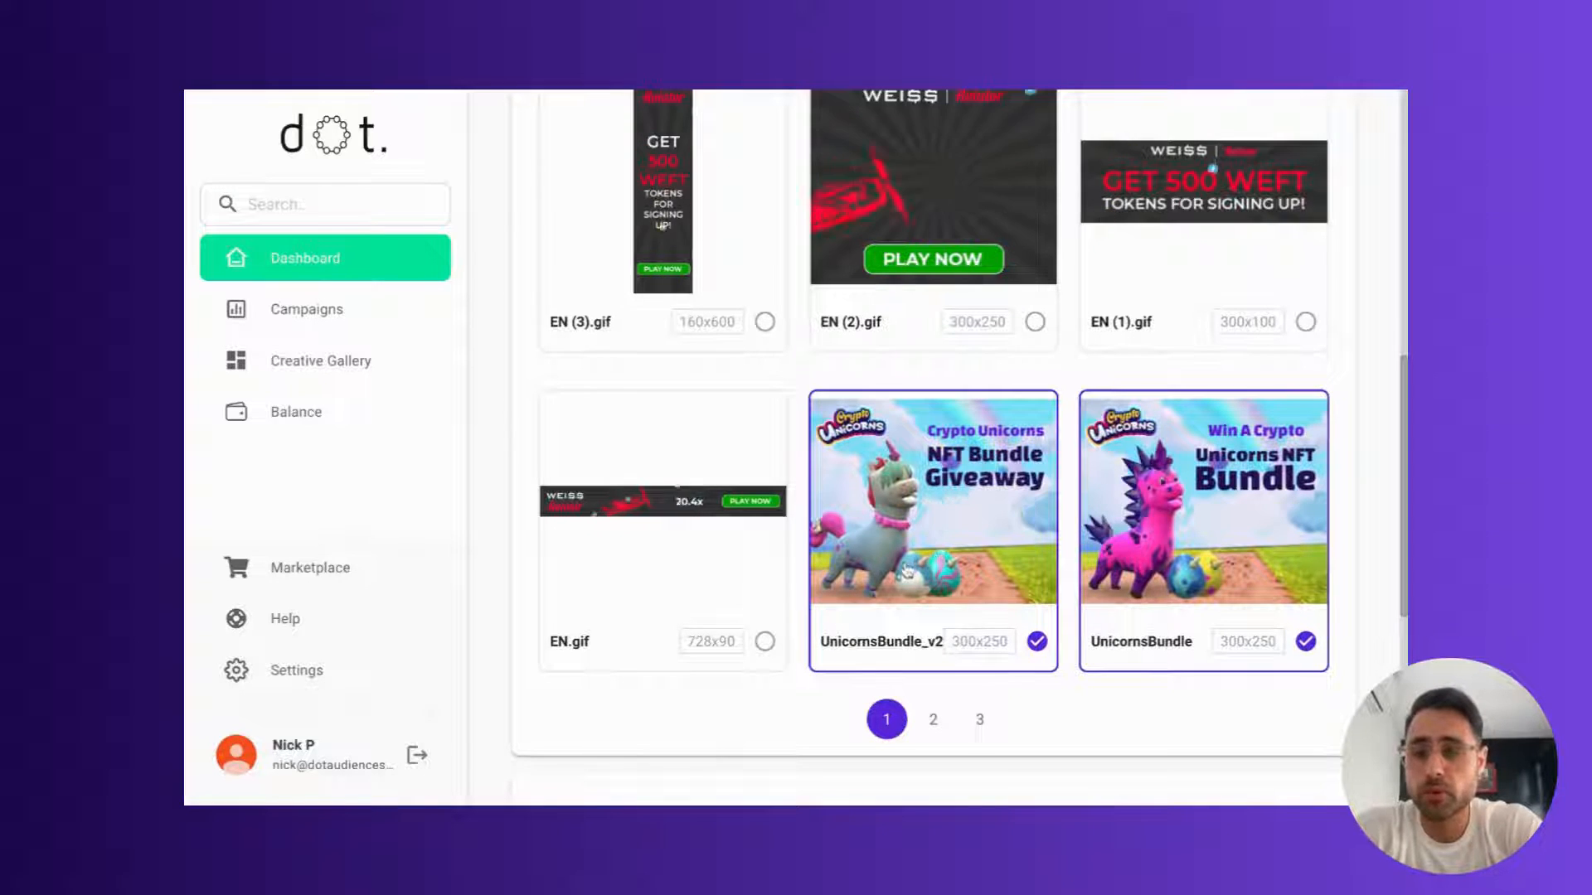
# Step: Fill in the UTM generator with destination URL dotaudiences.com, medium cpm and campaign nftcampaign
pyautogui.scroll(-2, 906, 570)
pyautogui.scroll(-4, 907, 570)
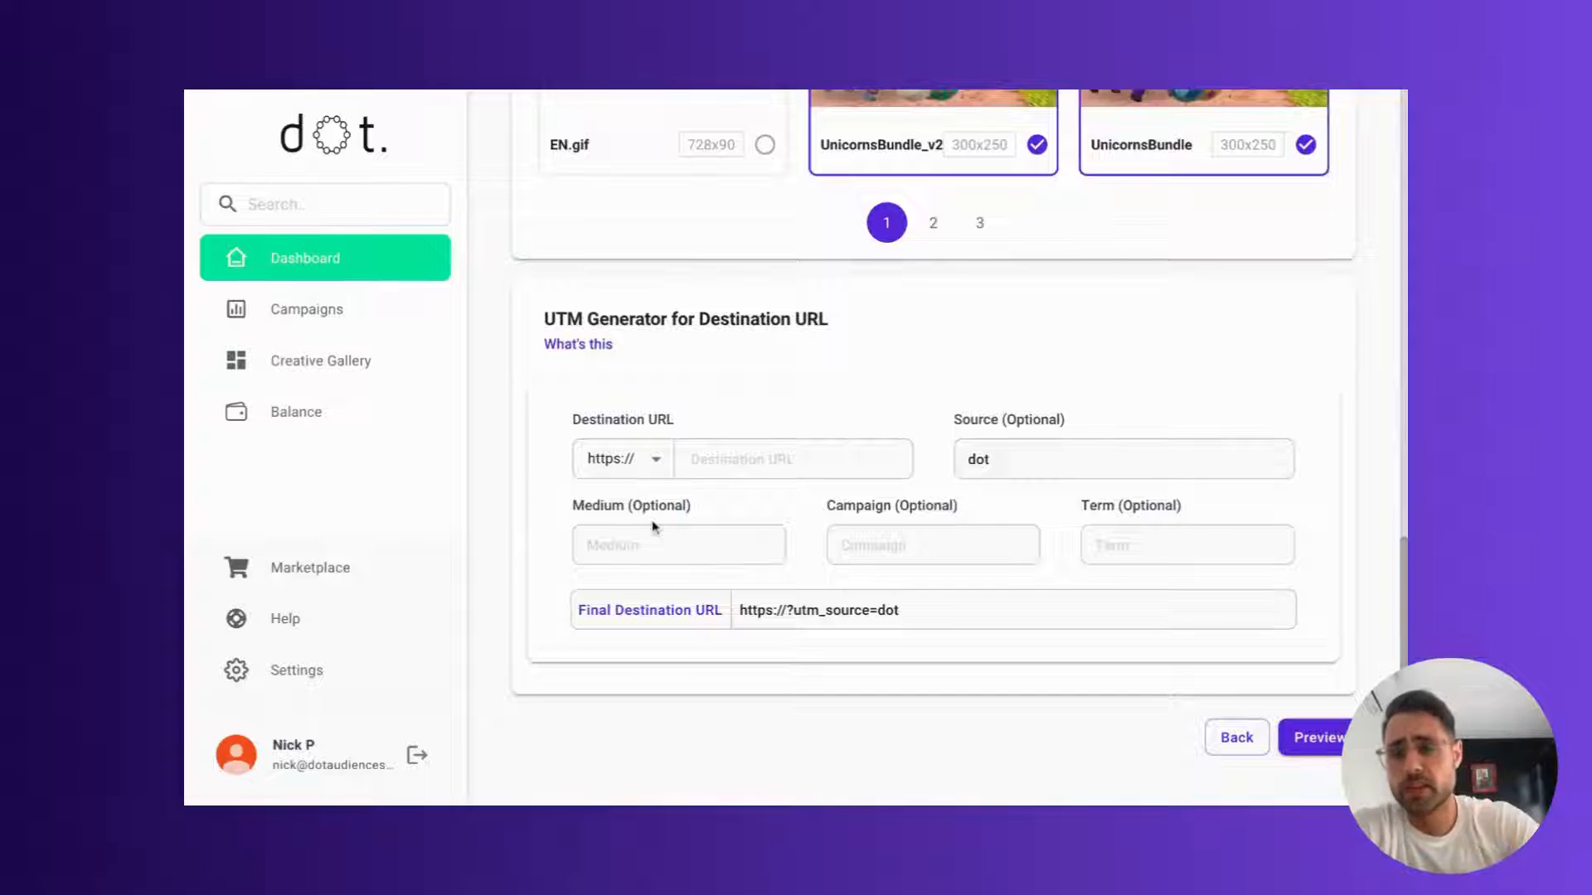
pyautogui.scroll(-1, 652, 527)
pyautogui.click(603, 514)
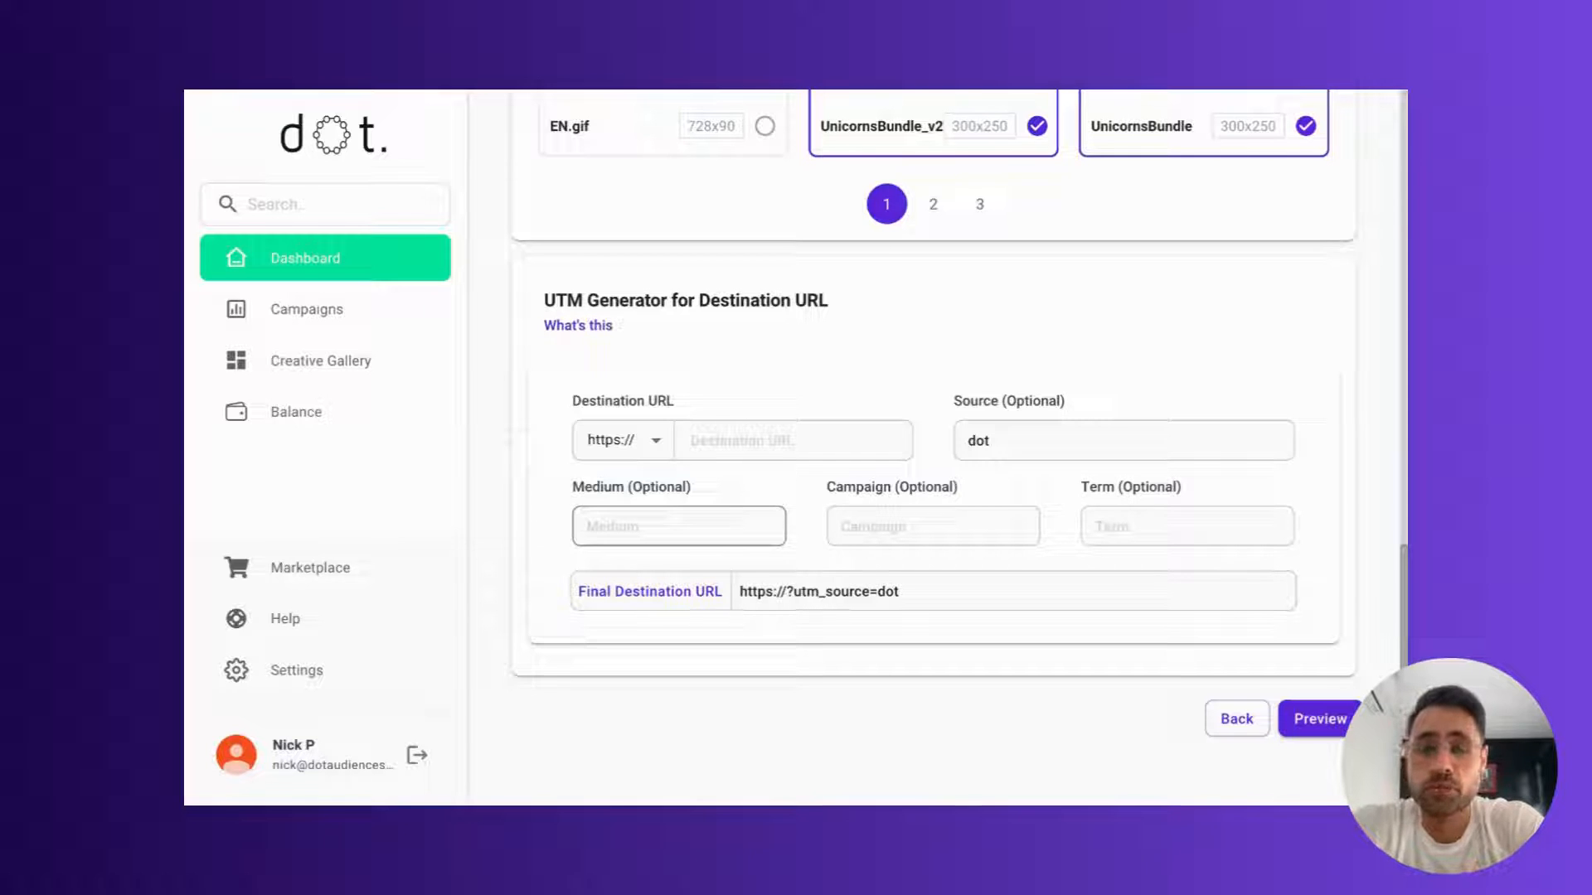
pyautogui.write('mpaign')
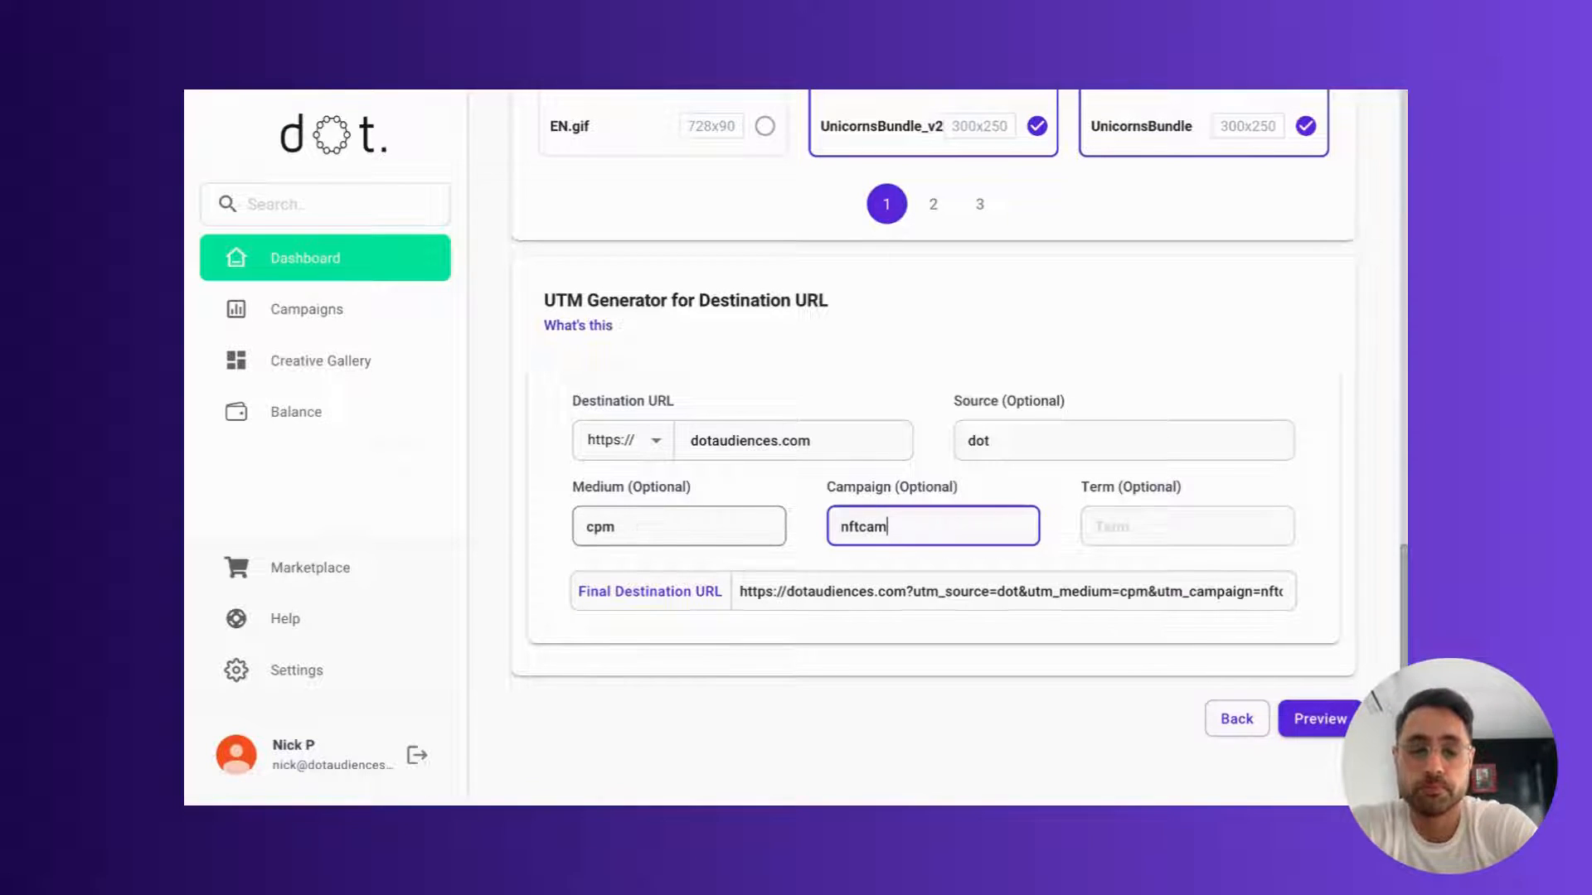
pyautogui.hscroll(2, 854, 586)
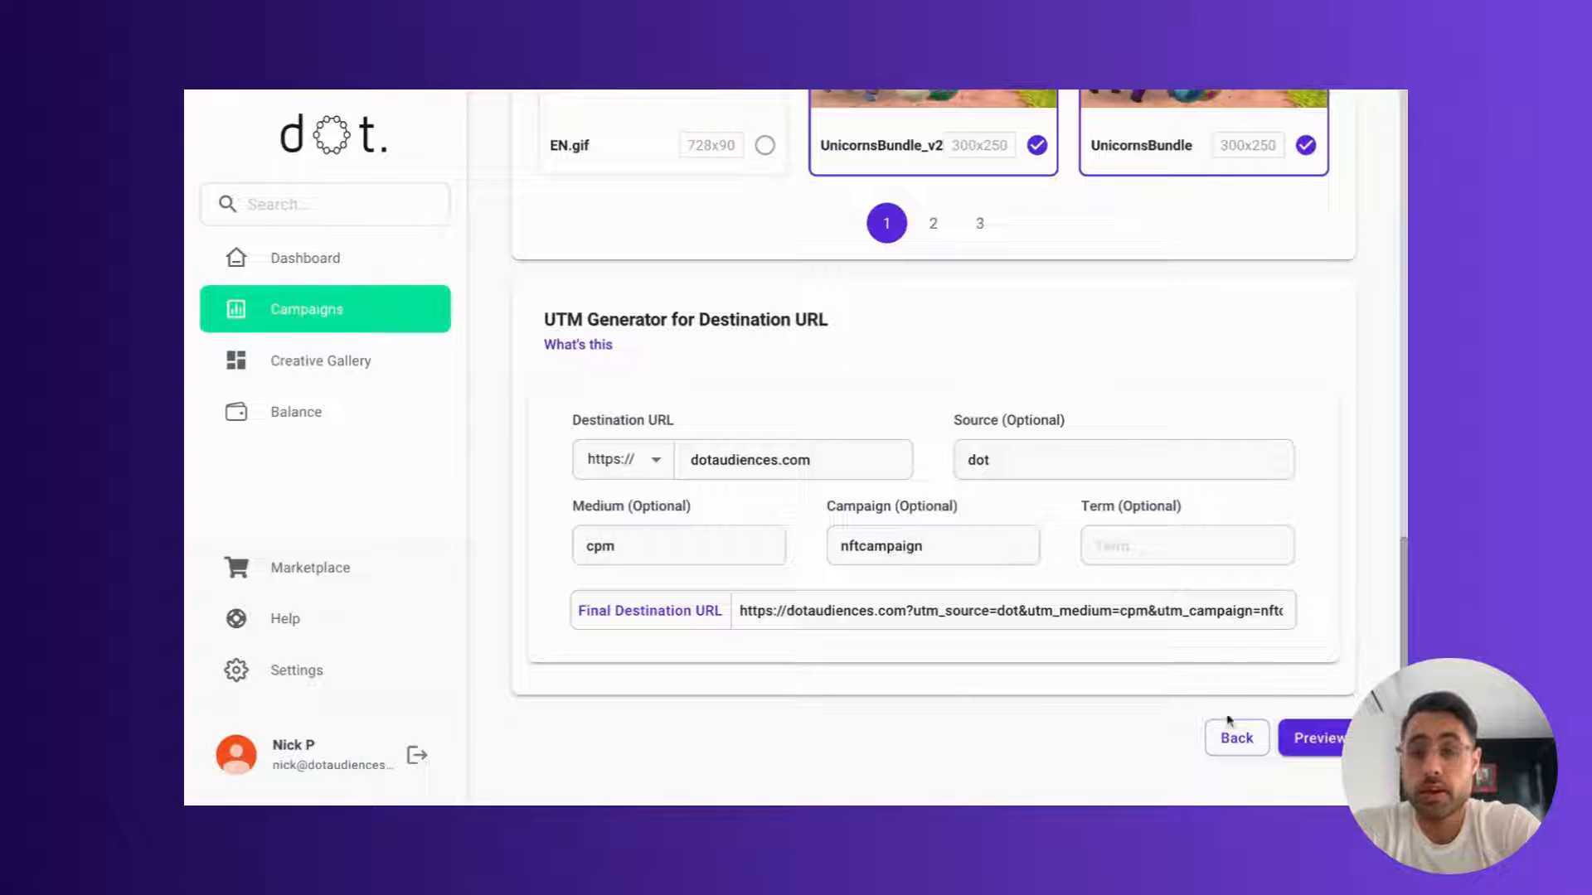
# Step: Open the campaign preview and review its targeting, bidding and creative settings
pyautogui.click(1314, 738)
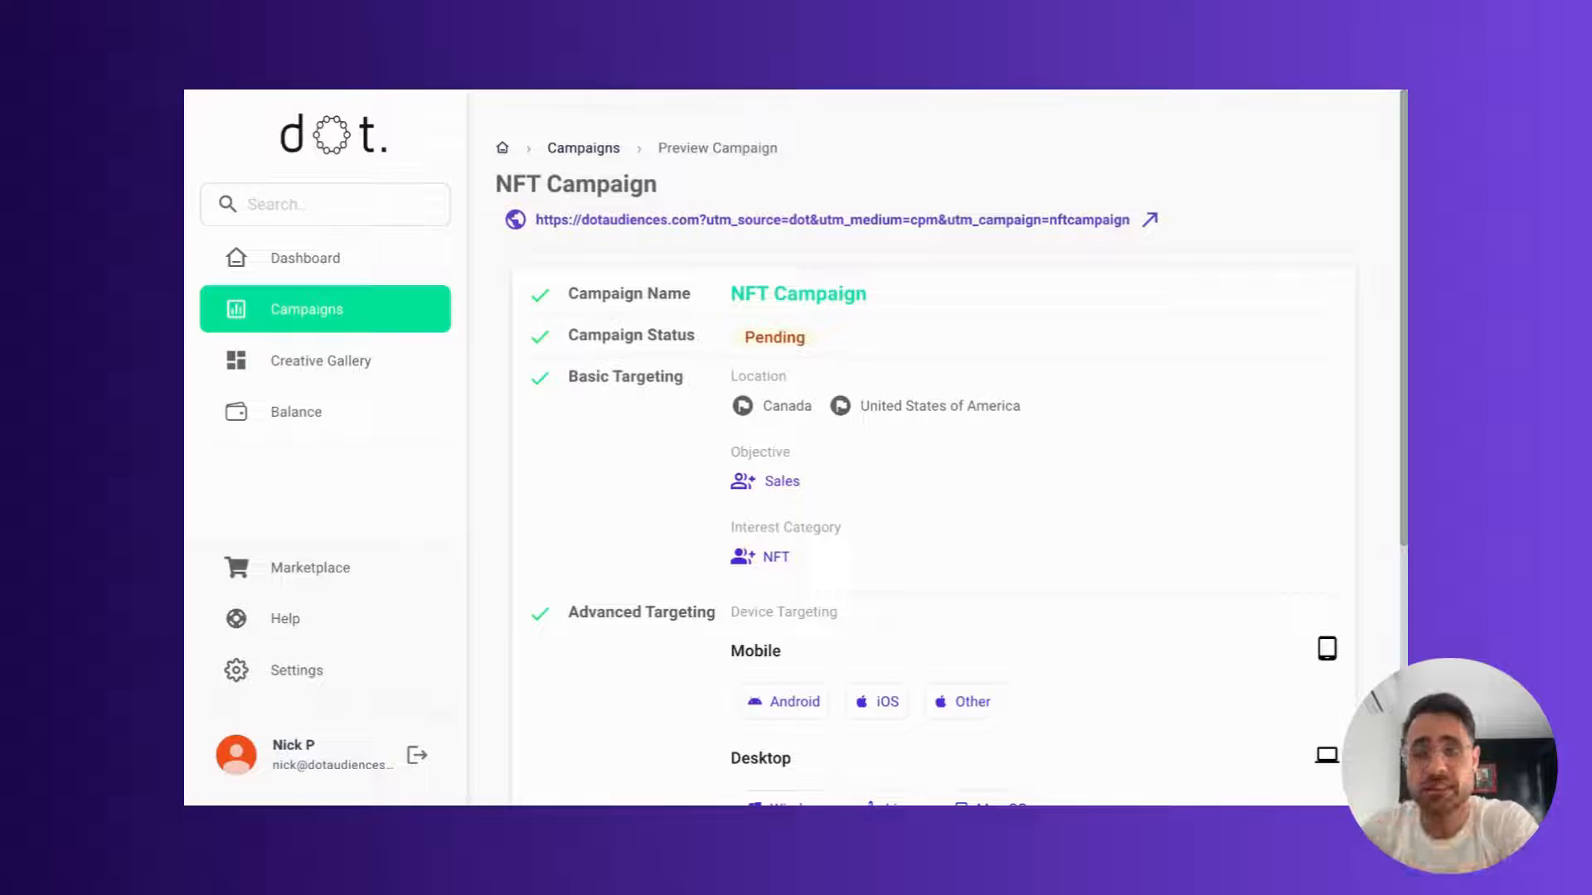
pyautogui.scroll(-5, 1119, 605)
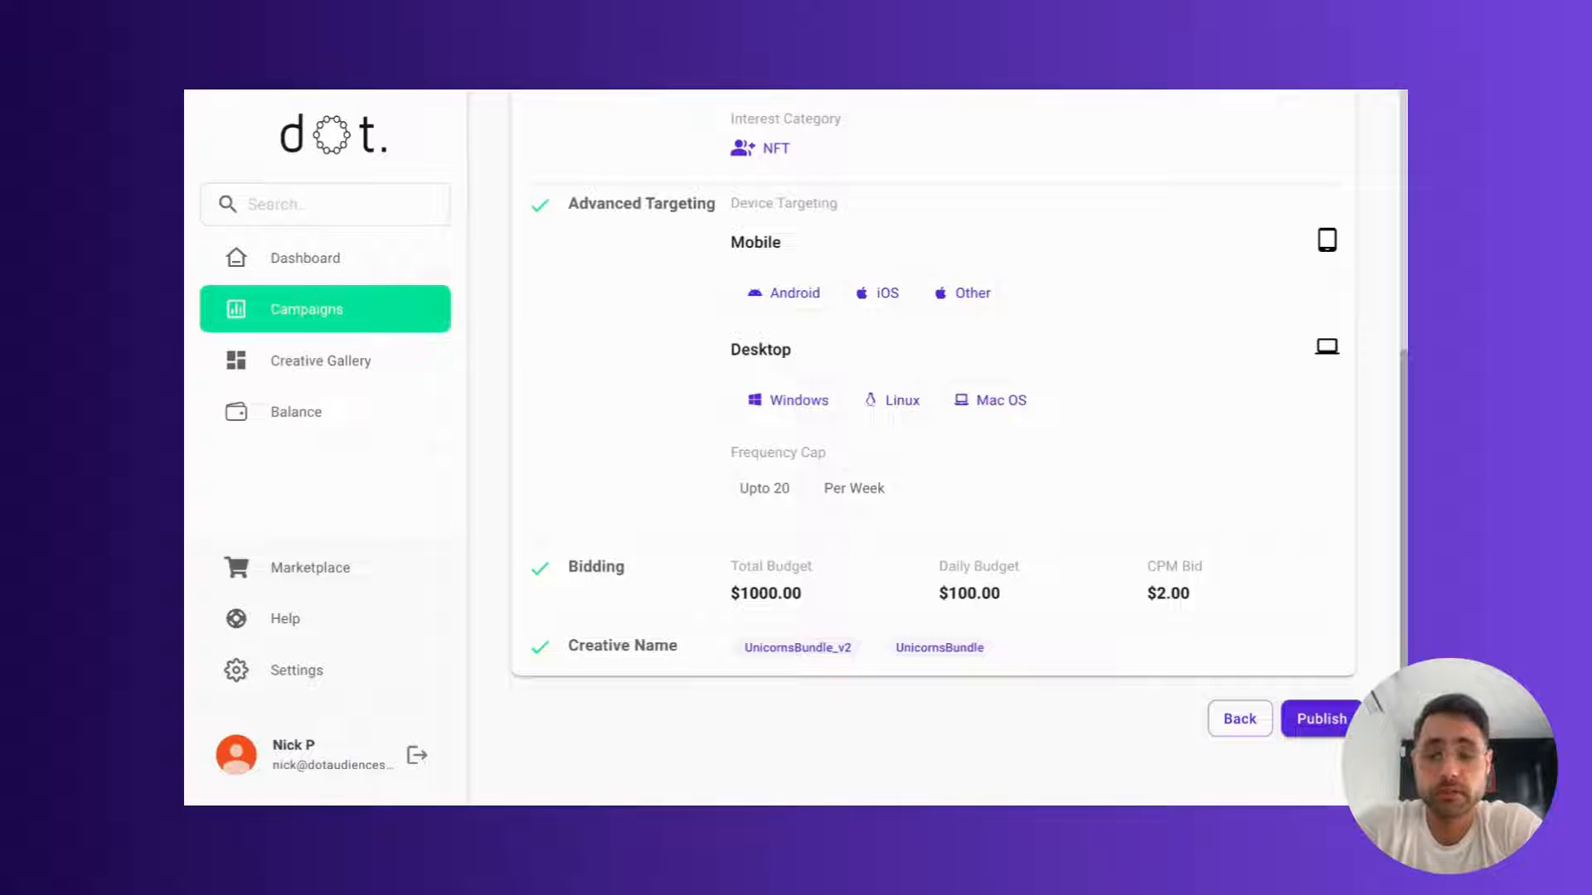
pyautogui.scroll(1, 932, 447)
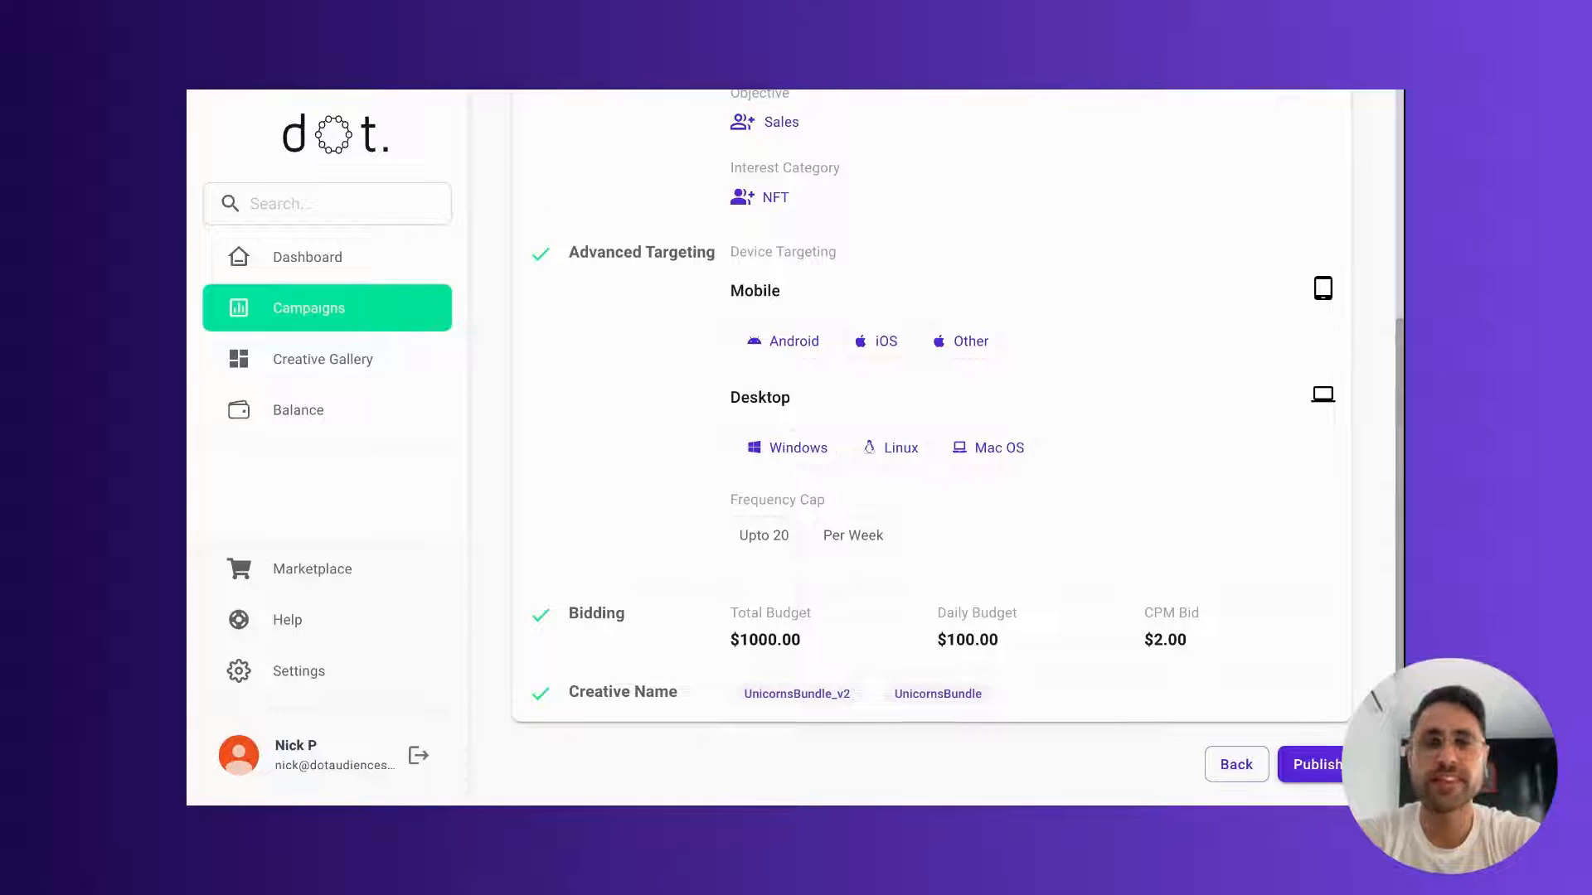